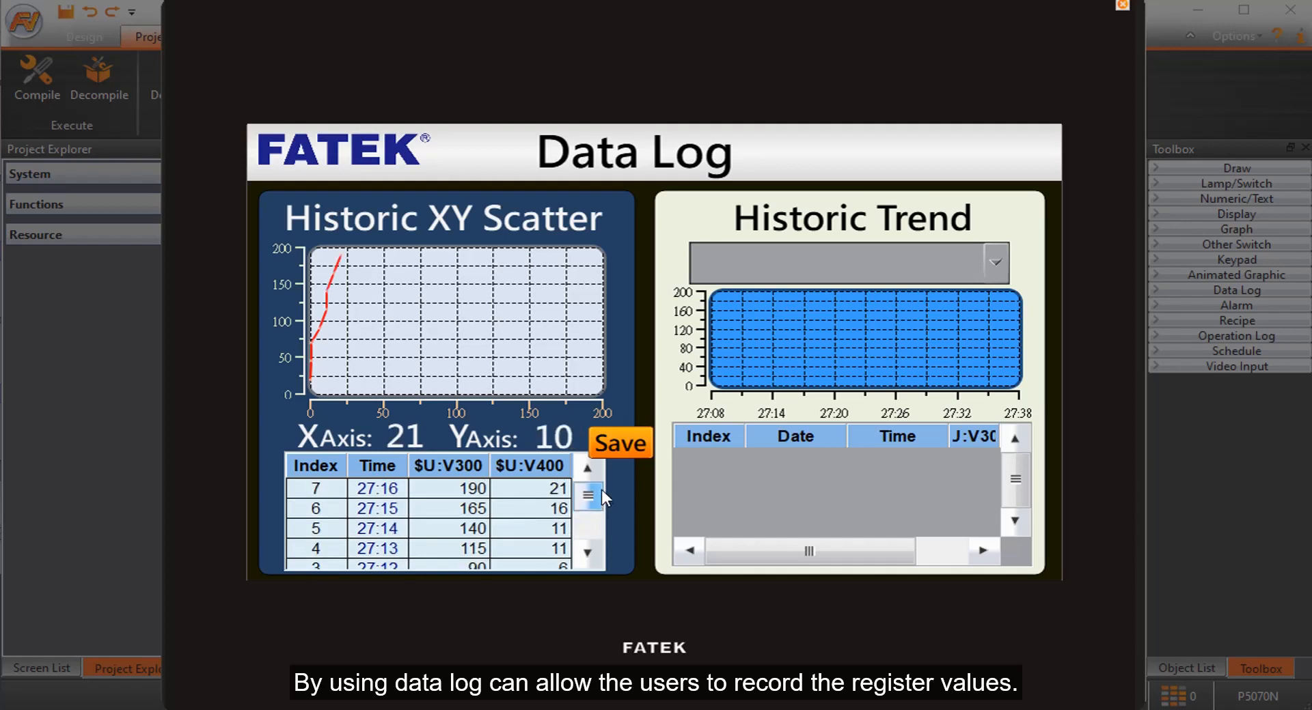
Save the logged data to a file twice in the running simulation
click(634, 445)
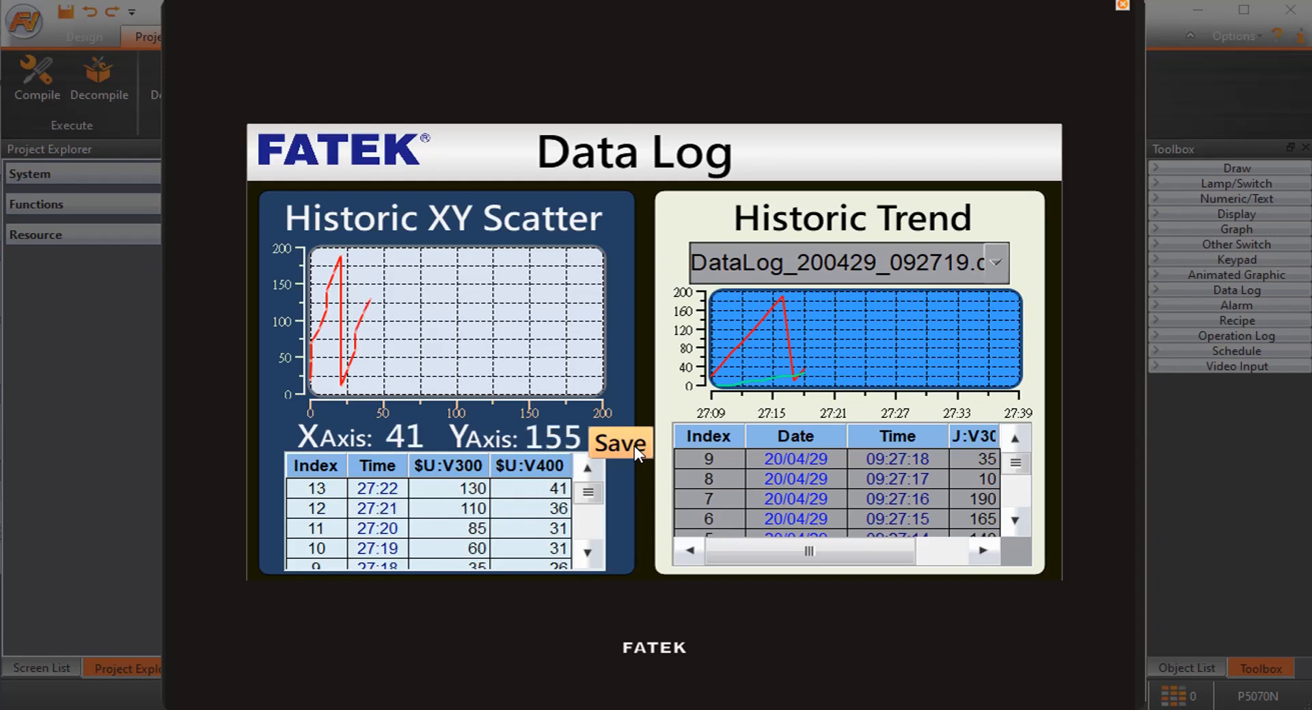
mouse_move(1018, 468)
mouse_down()
mouse_move(1017, 502)
mouse_move(1021, 470)
mouse_up()
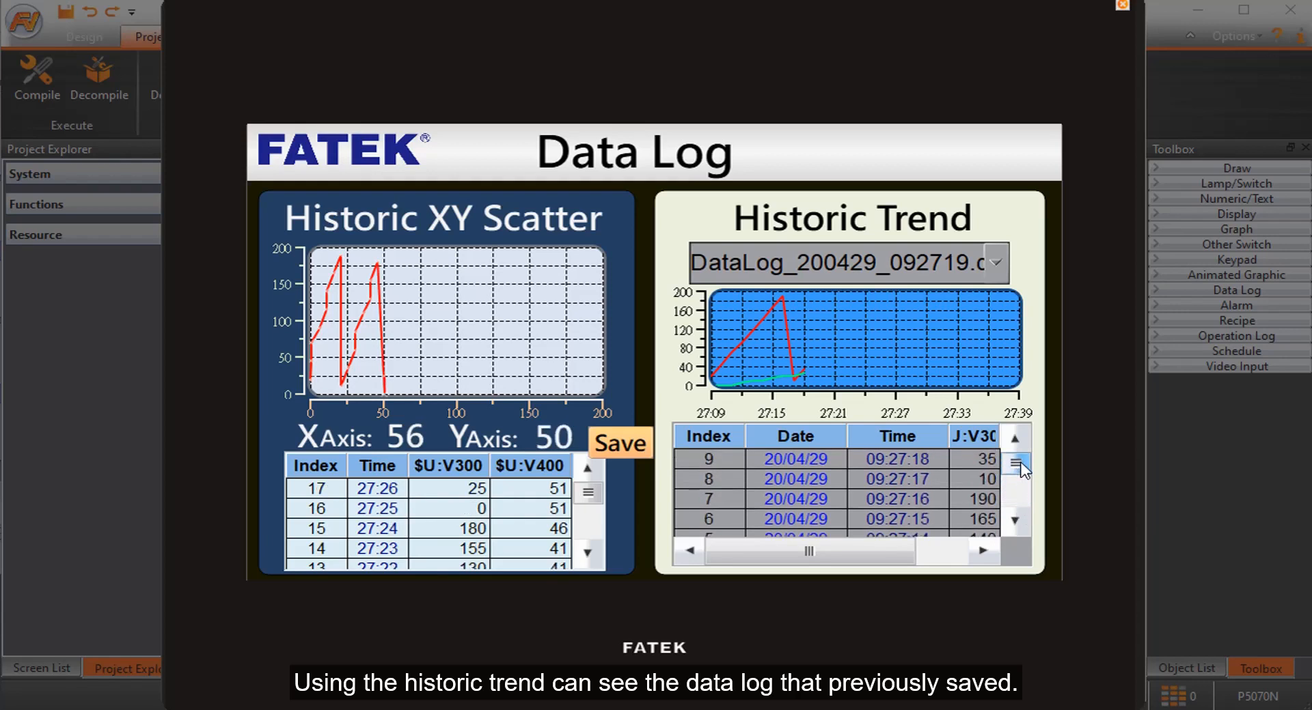
click(634, 447)
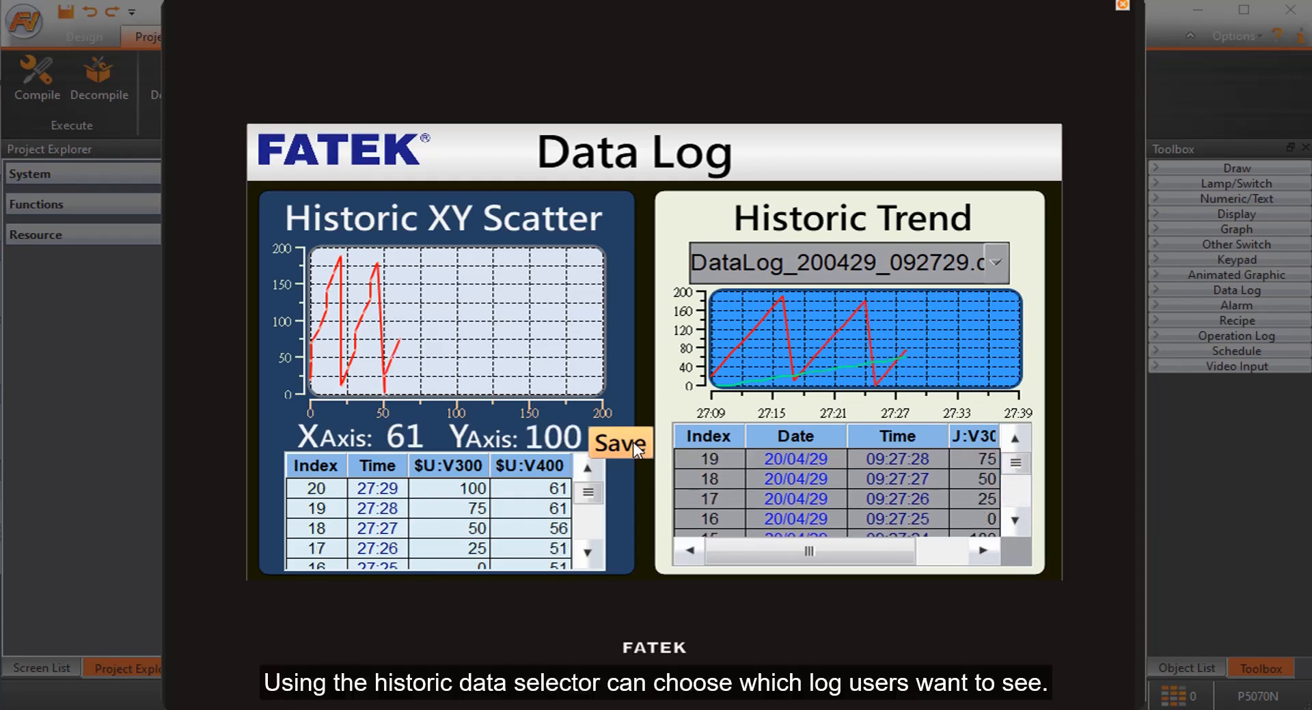
Show DataLog_200429_092719.csv in the Historic Trend and look through its data table
click(944, 265)
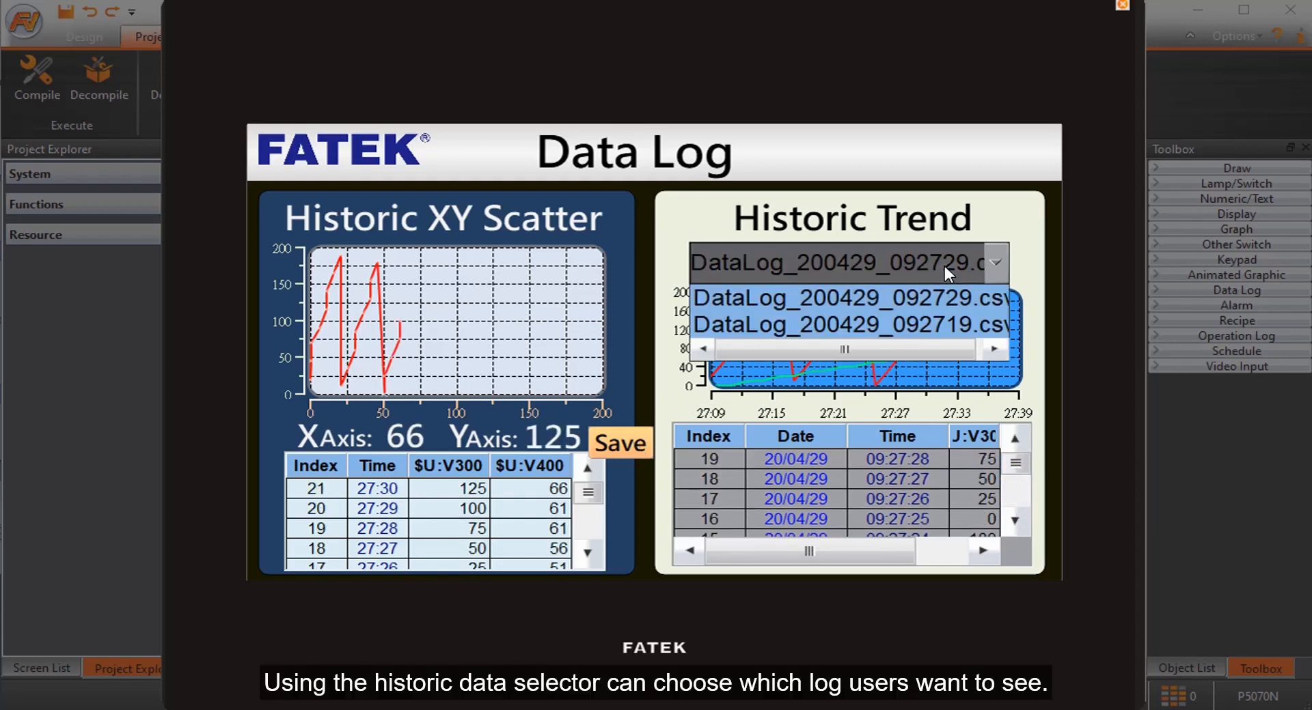
click(921, 331)
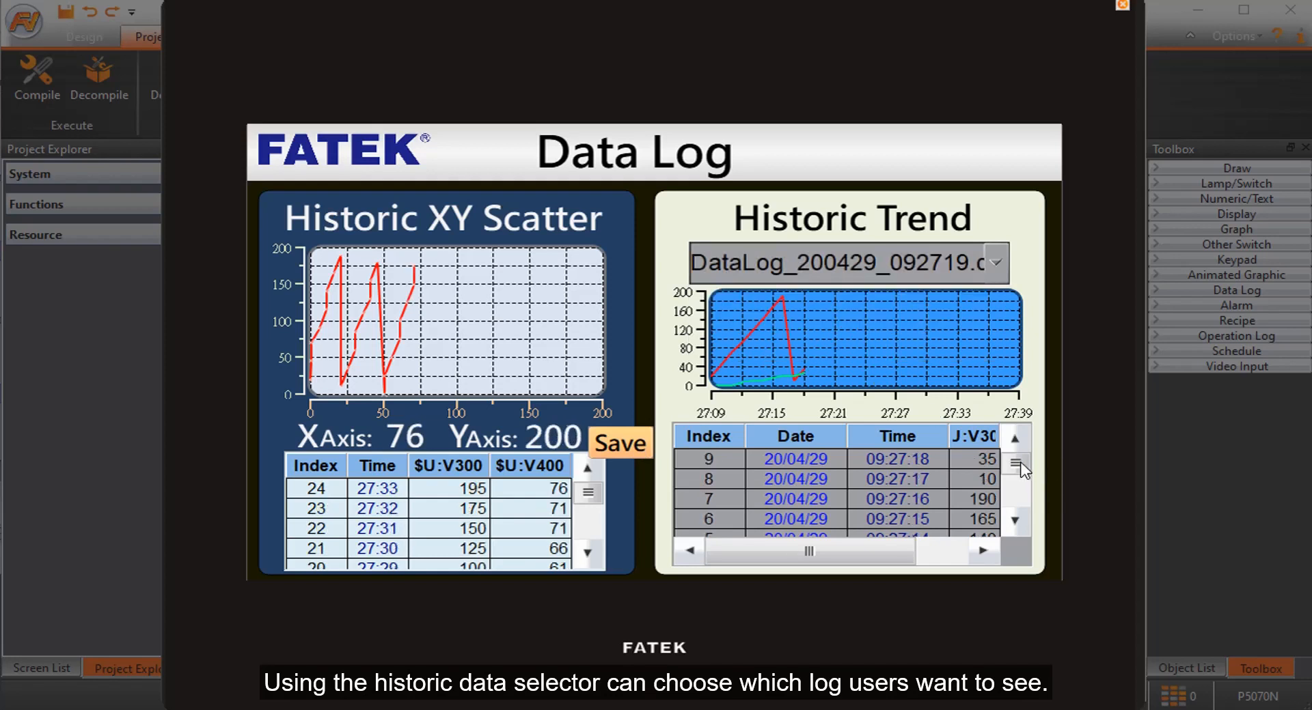
scroll(1017, 478, down, 3)
scroll(1017, 471, up, 3)
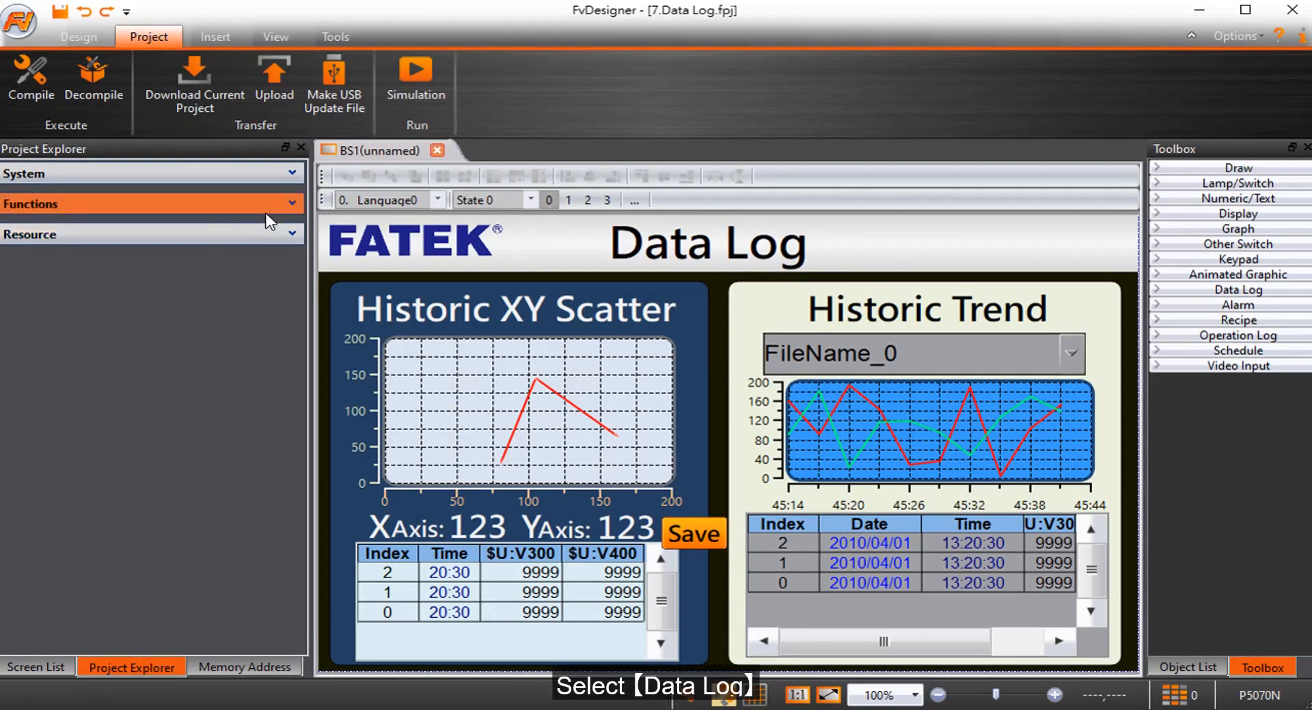
Open the project's Data Log function and the properties of data log group 1
click(183, 201)
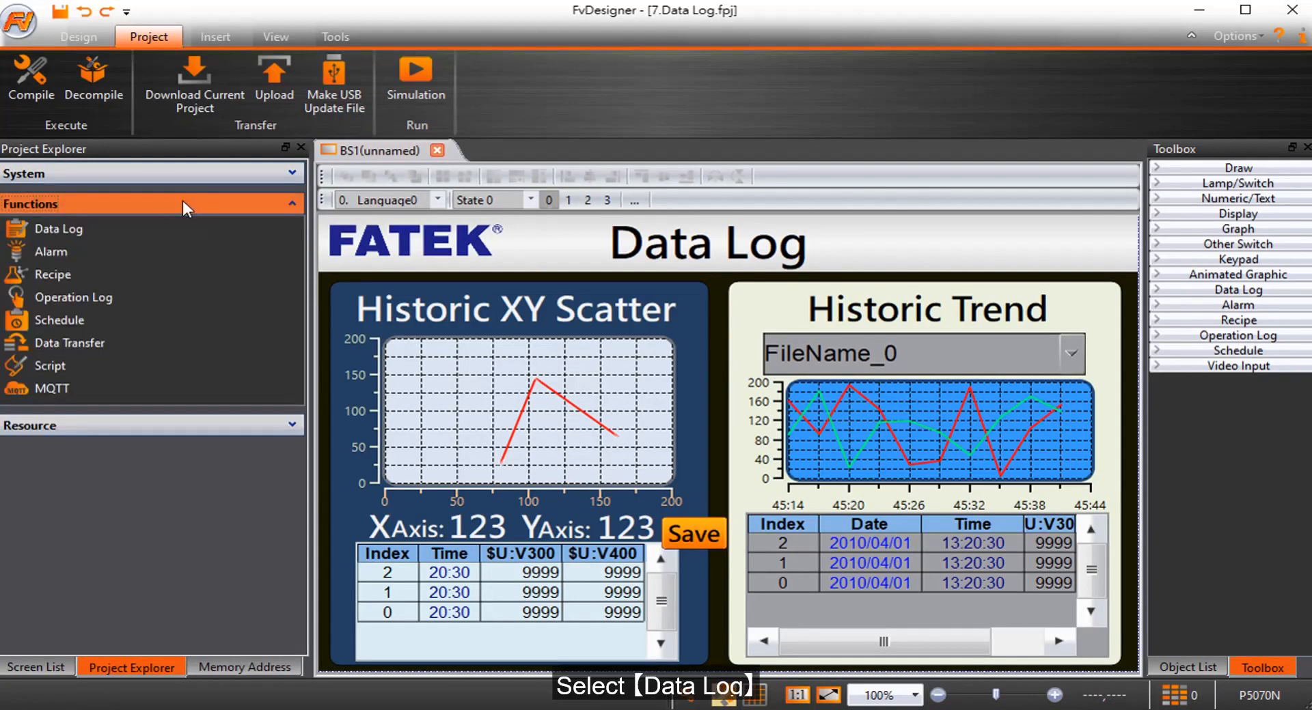
click(148, 228)
double_click(493, 216)
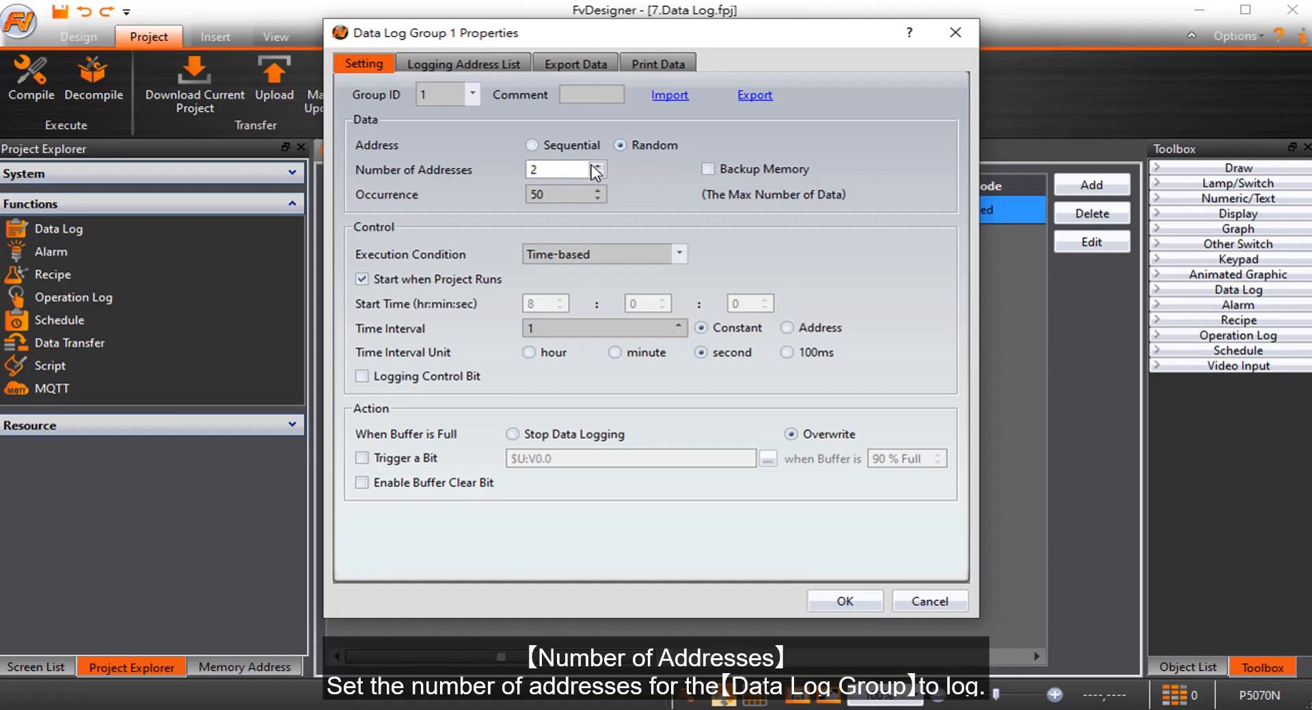
Examine the group's number of addresses, occurrence, execution condition and buffer-full action settings
click(594, 166)
click(595, 166)
click(598, 173)
click(599, 174)
click(571, 193)
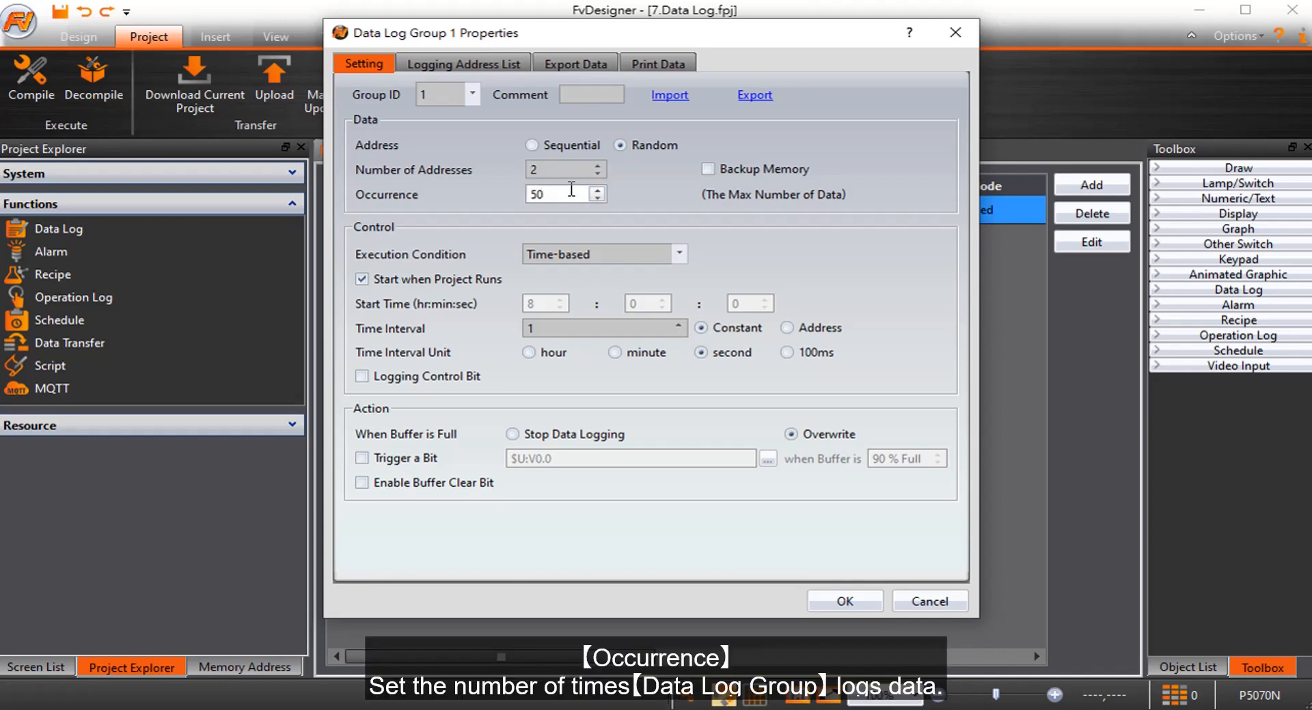
click(665, 256)
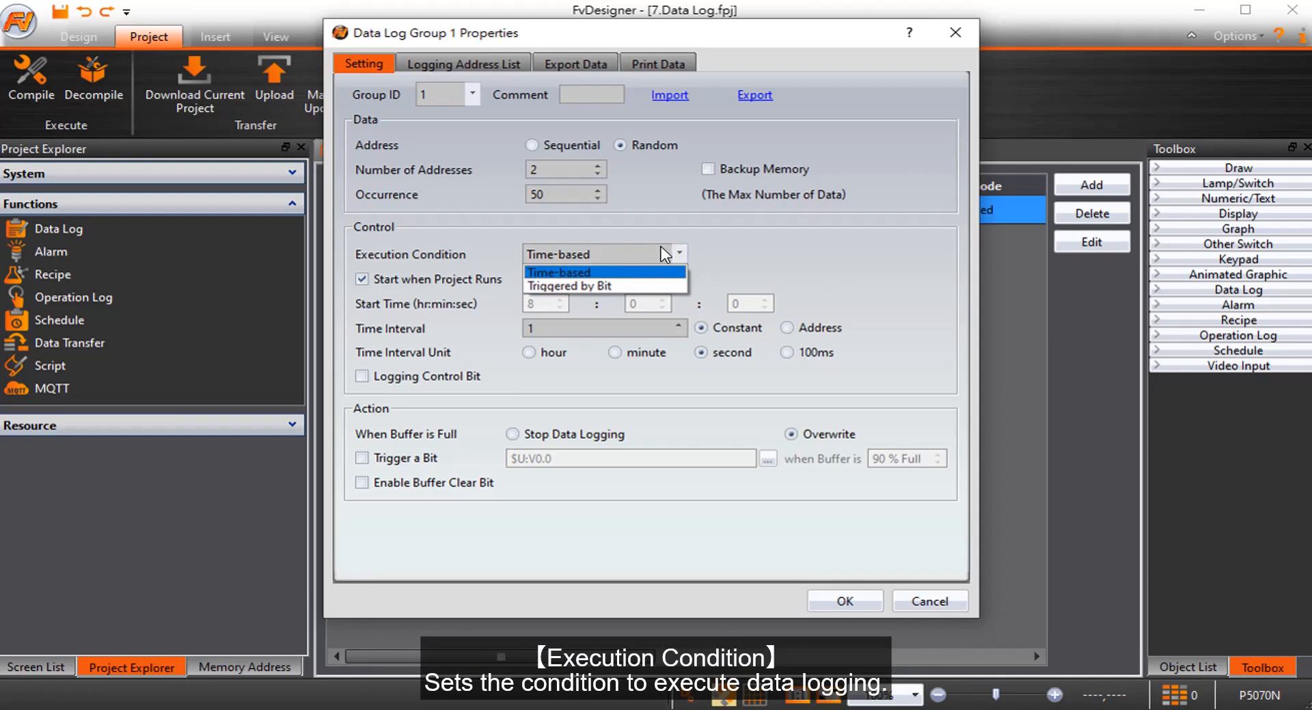
click(665, 255)
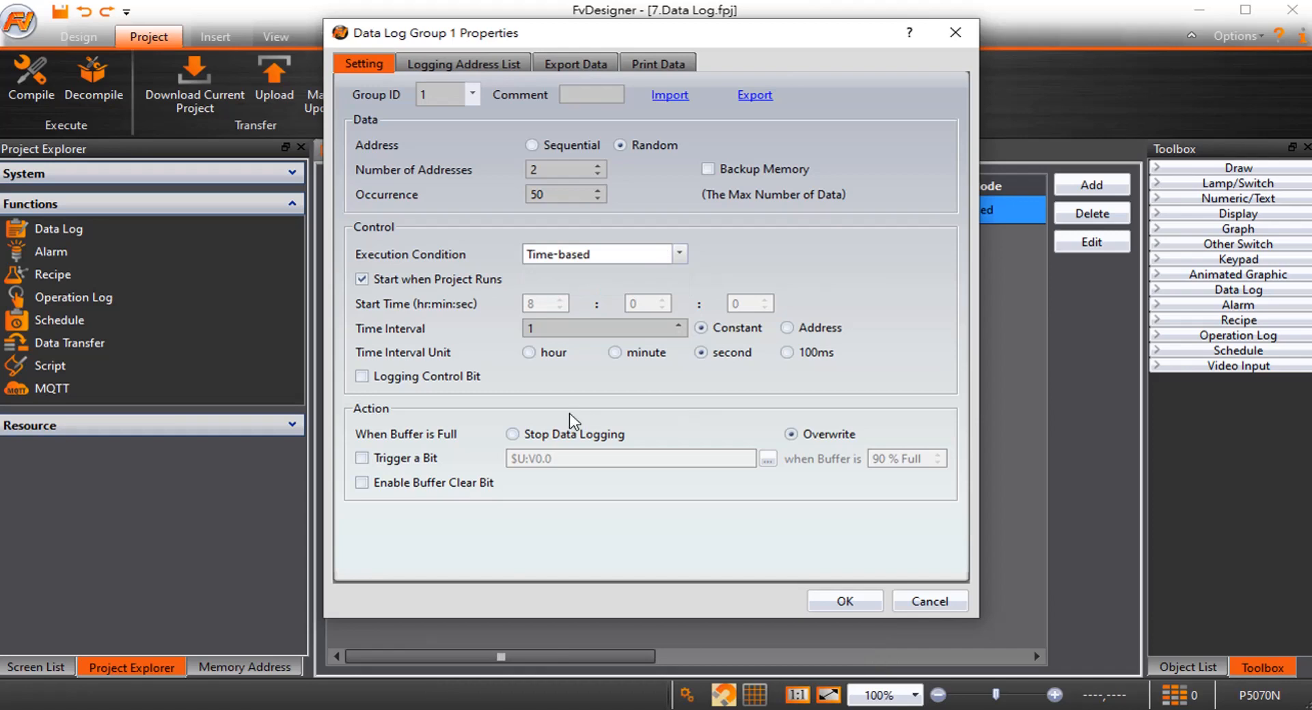
click(534, 439)
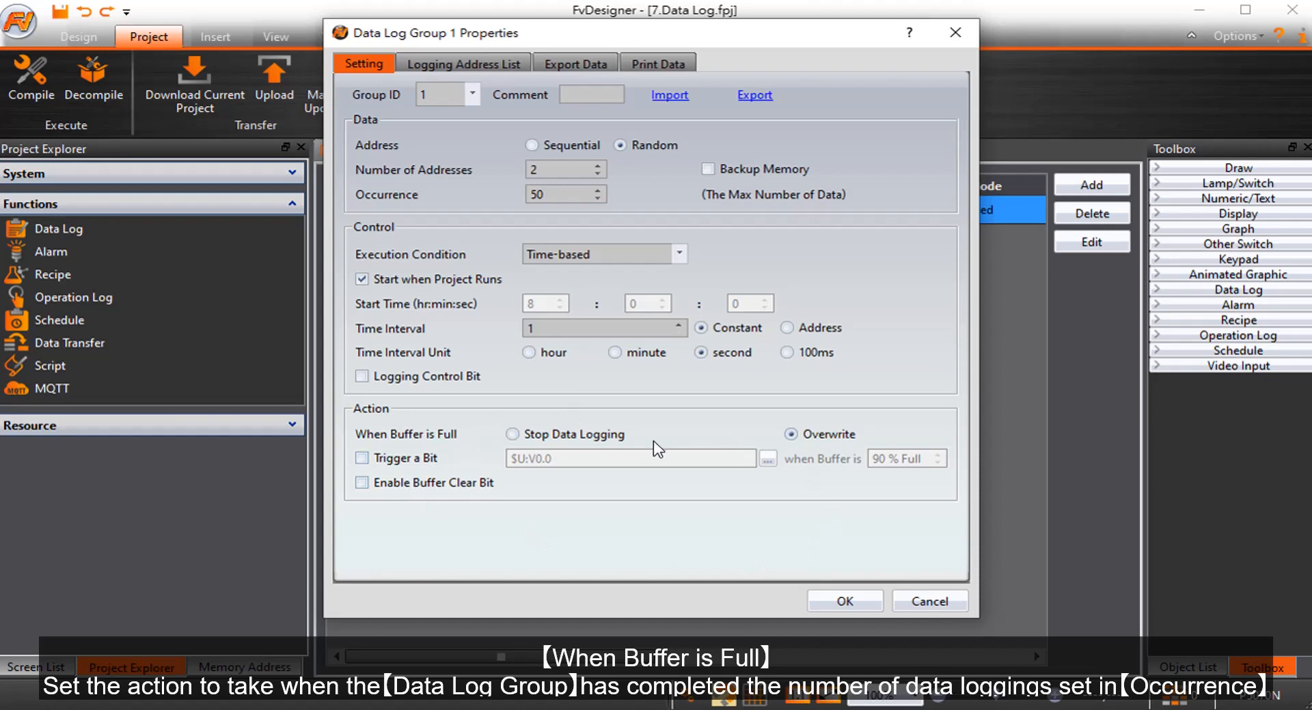
Set the second logging address of the group to $U:V400
click(463, 64)
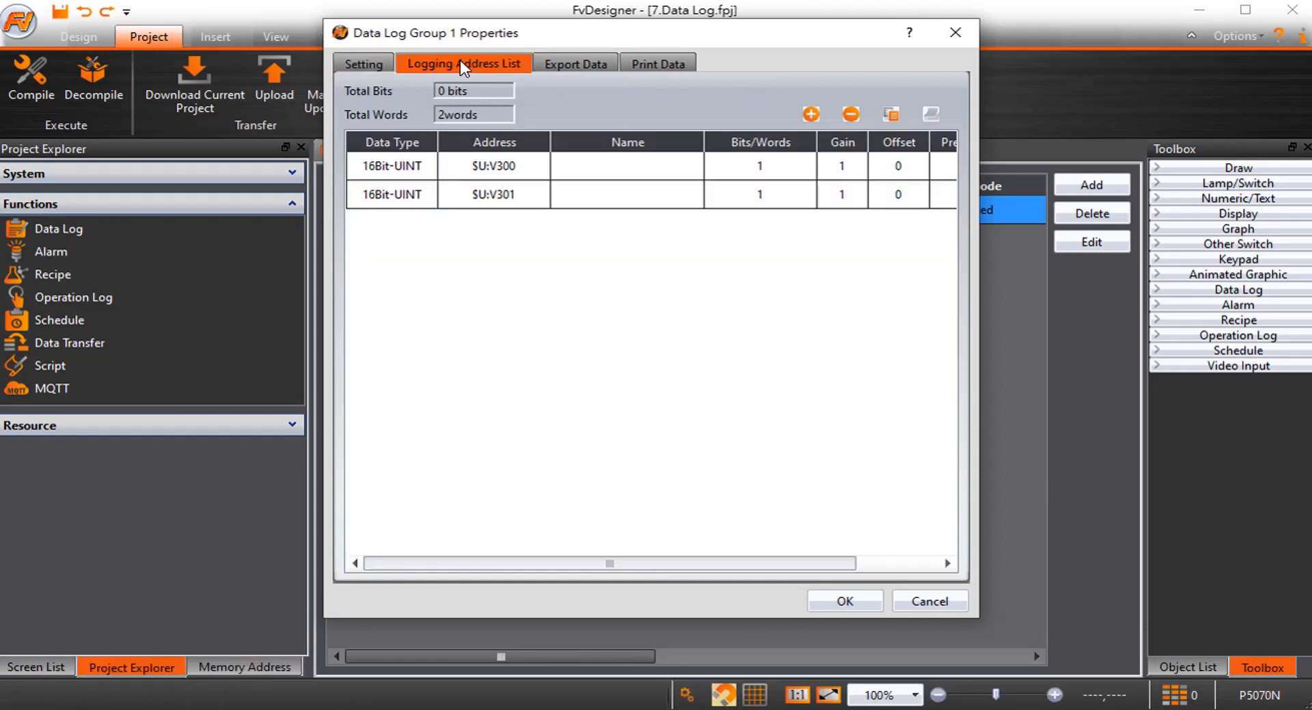
click(509, 169)
click(511, 198)
double_click(509, 196)
text(V400)
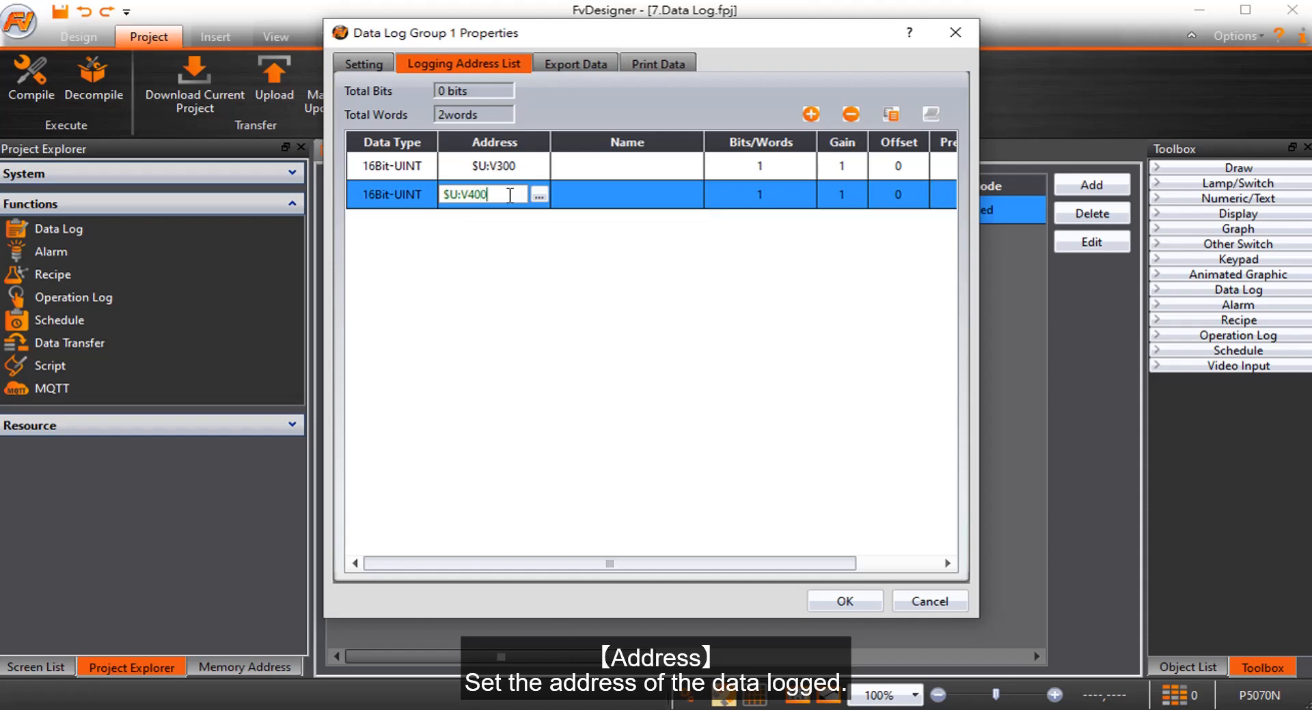
click(573, 276)
Examine the gain, offset and precision settings of the $U:V300 logging address
click(809, 169)
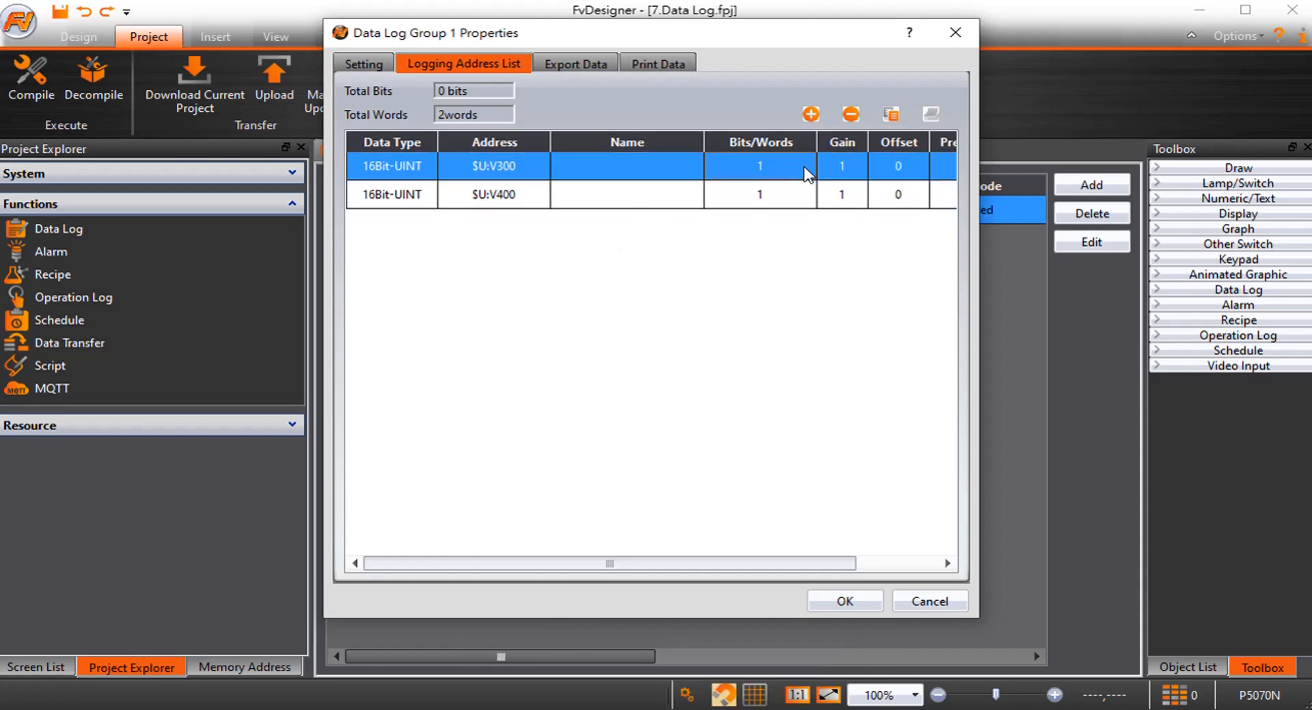
click(839, 168)
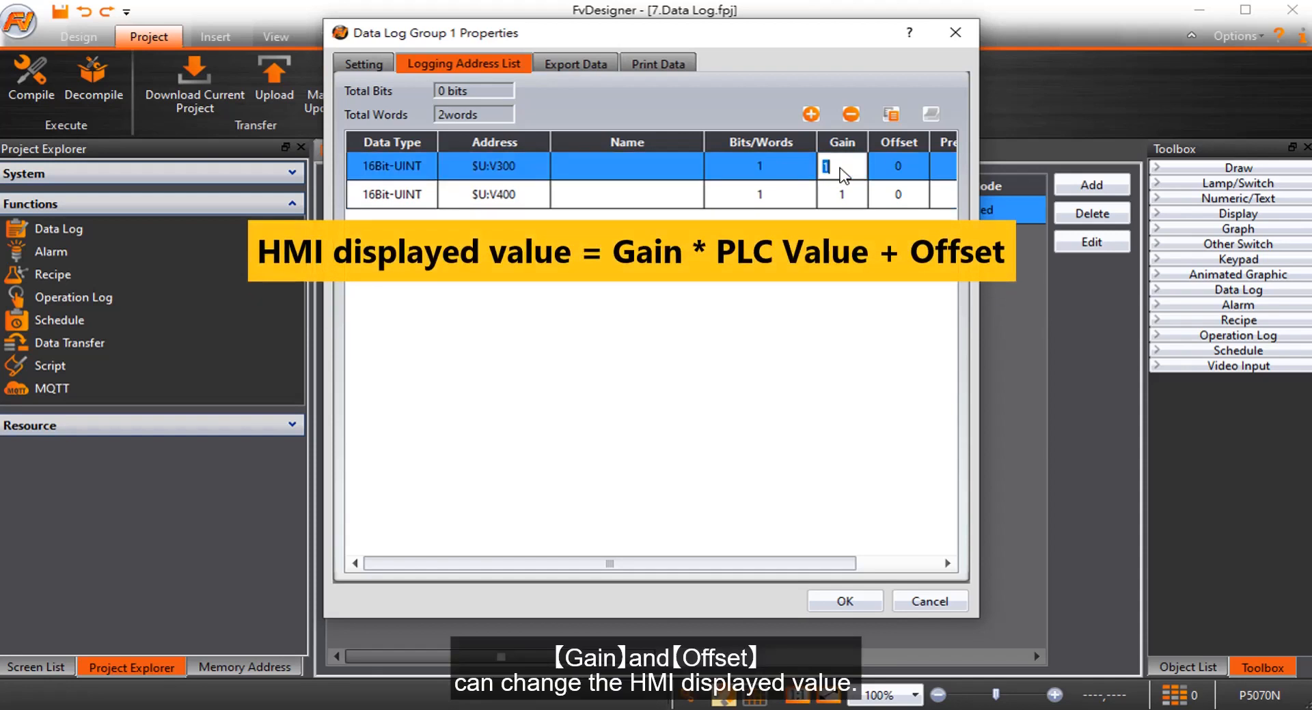
click(901, 171)
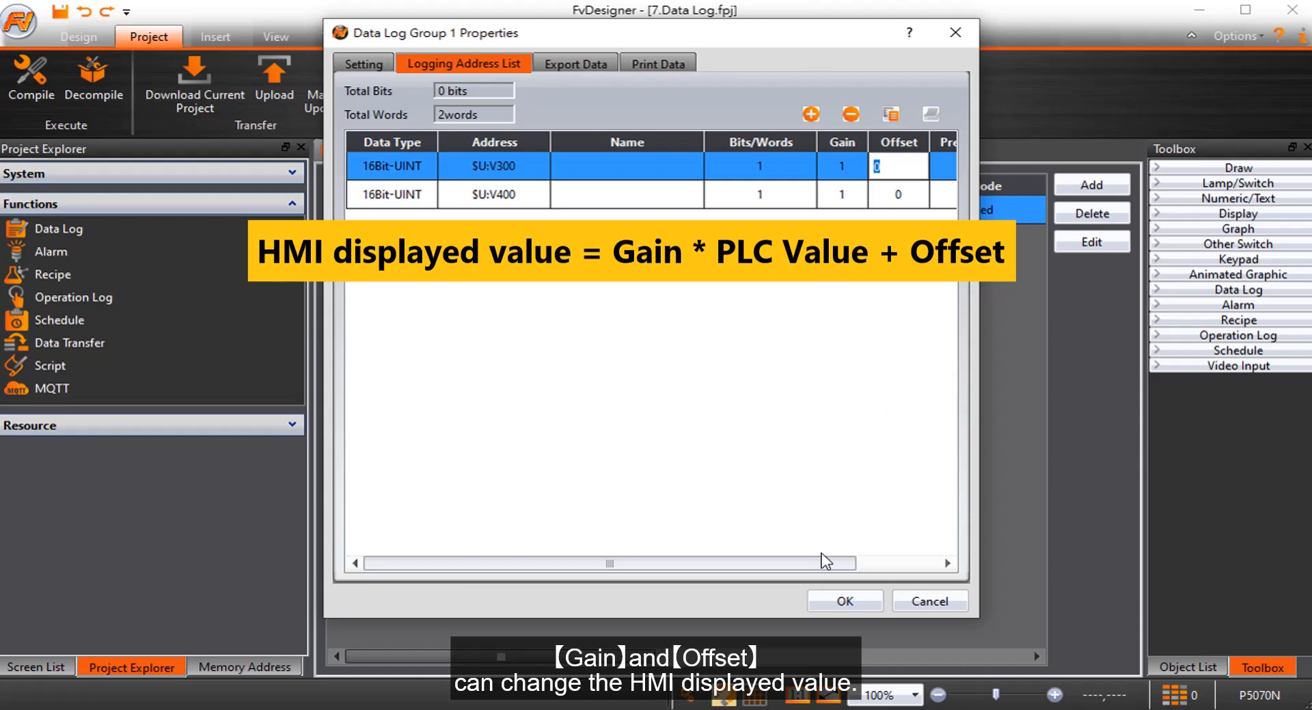
click(946, 563)
click(917, 165)
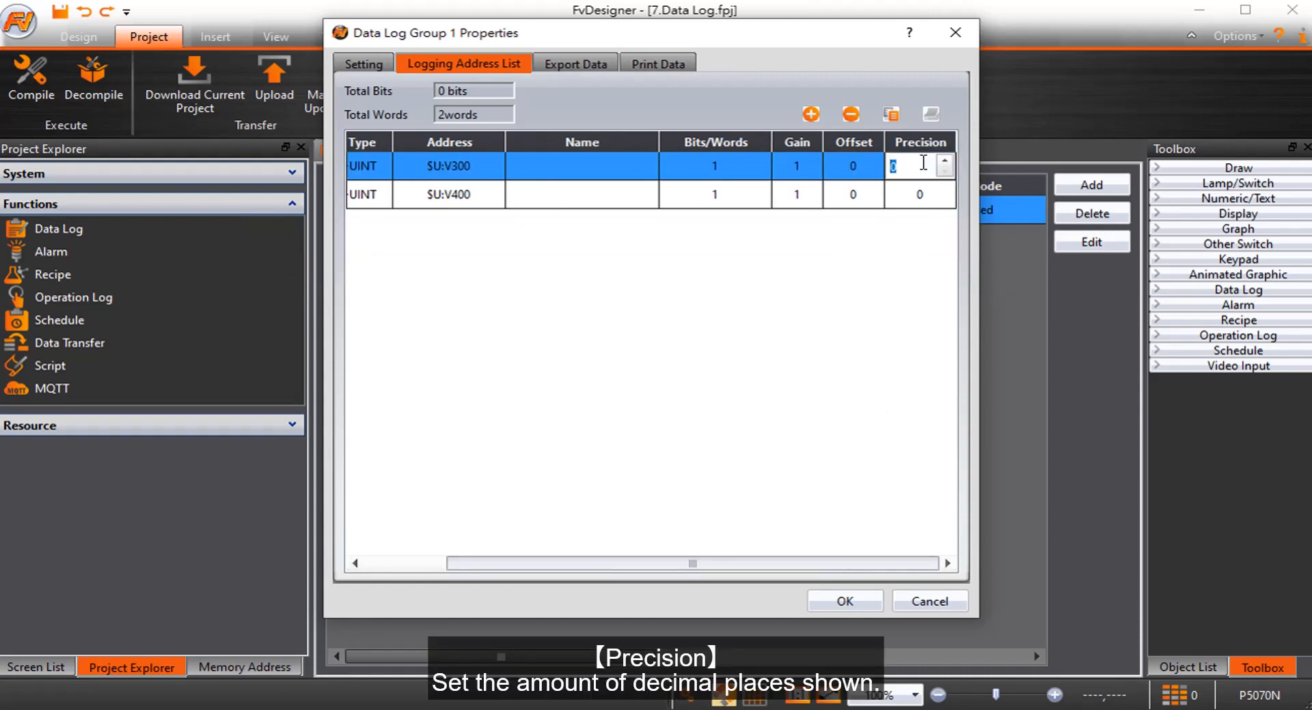
Go through the group's export format and destination options, ending with .CSV format and the Internal destination
click(597, 60)
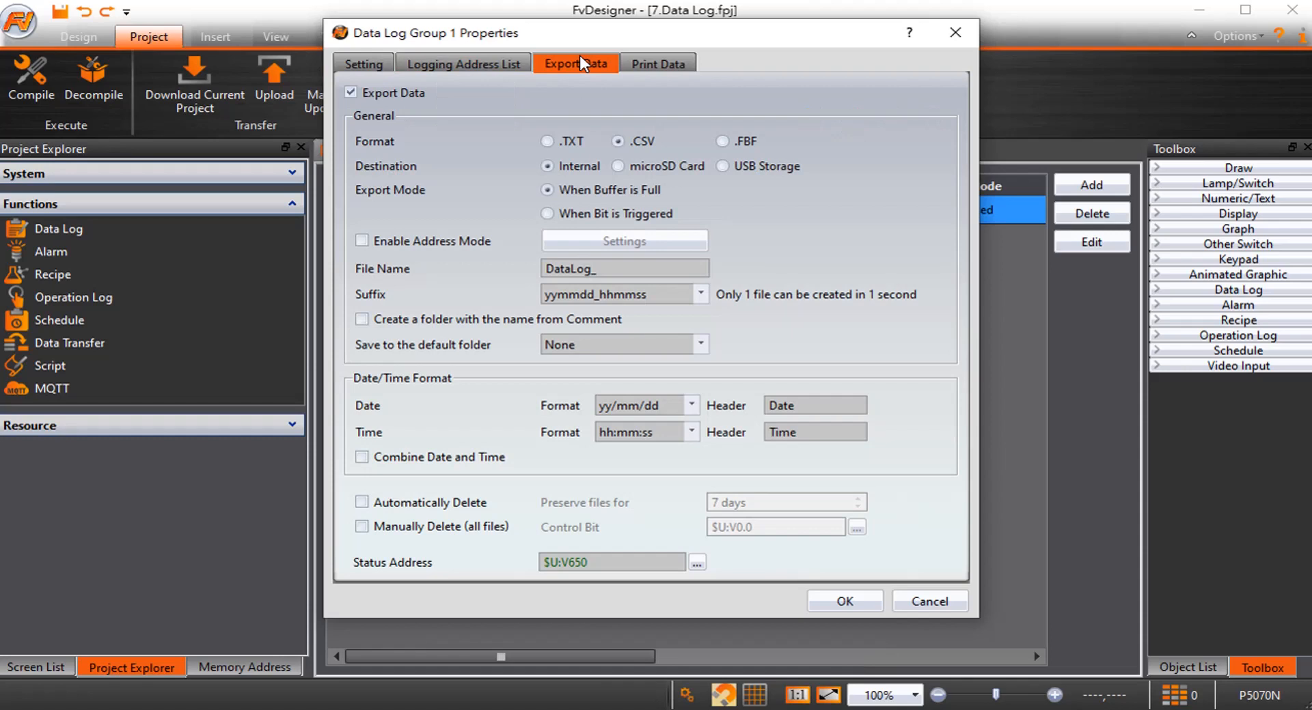
click(619, 141)
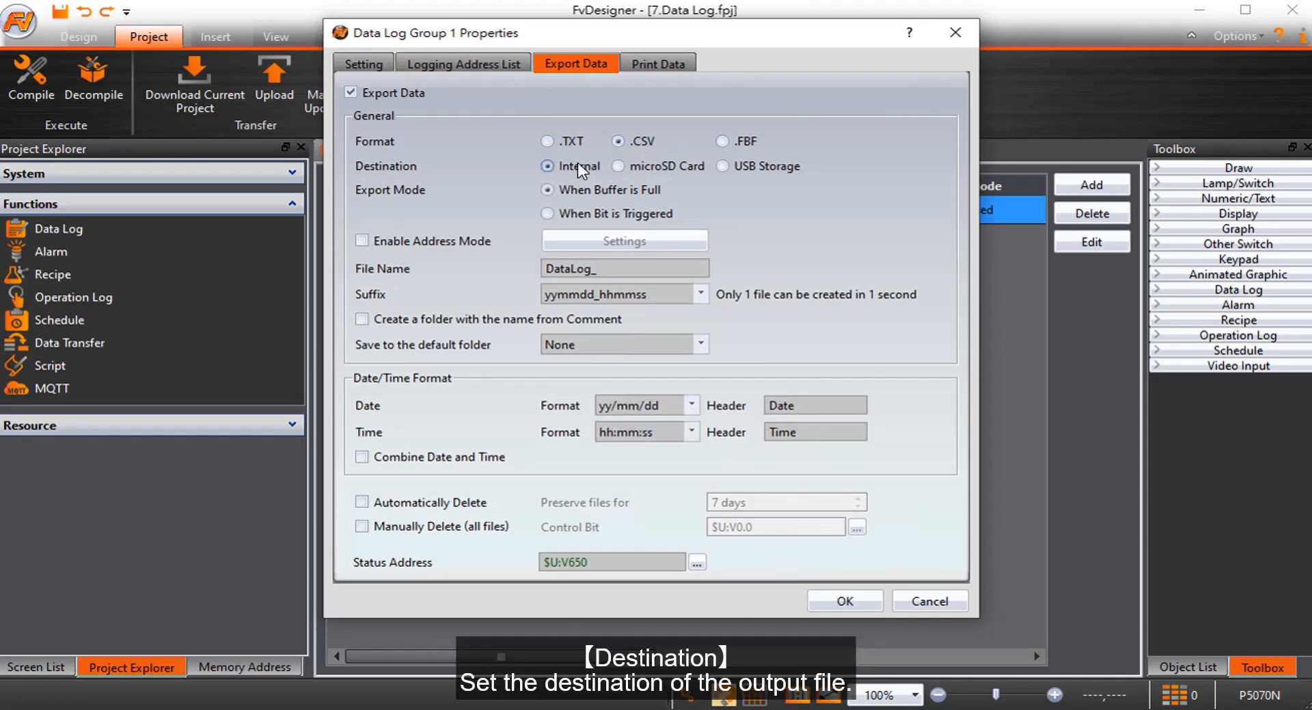
click(618, 166)
click(723, 166)
click(547, 166)
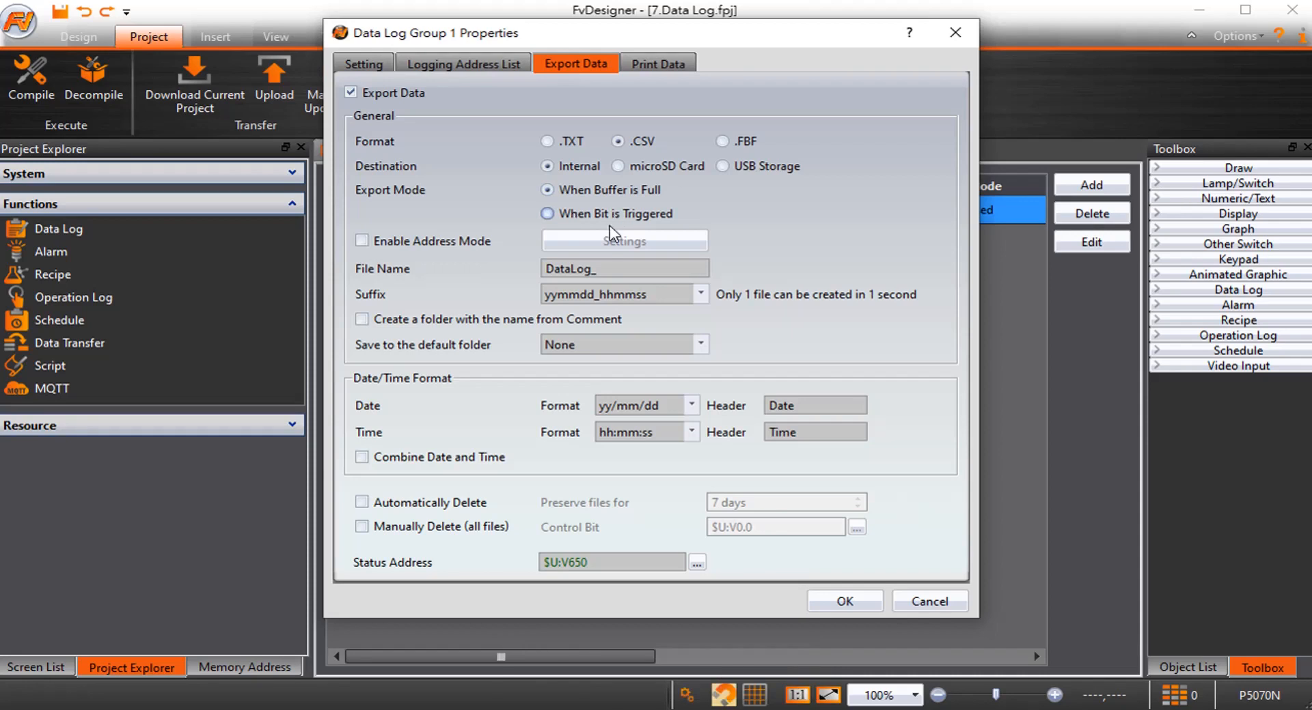
Review the export file name, suffix, and date and time format options, and accept the data log group's properties
click(607, 269)
click(673, 299)
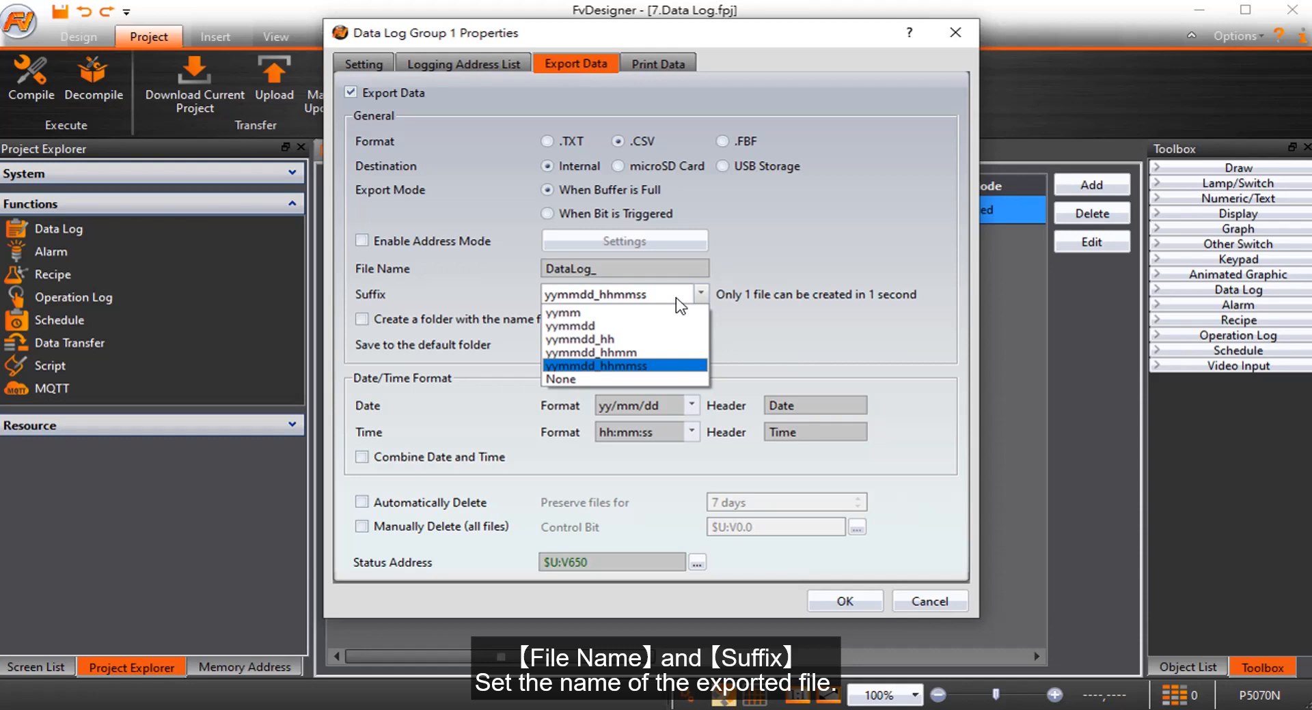
click(676, 299)
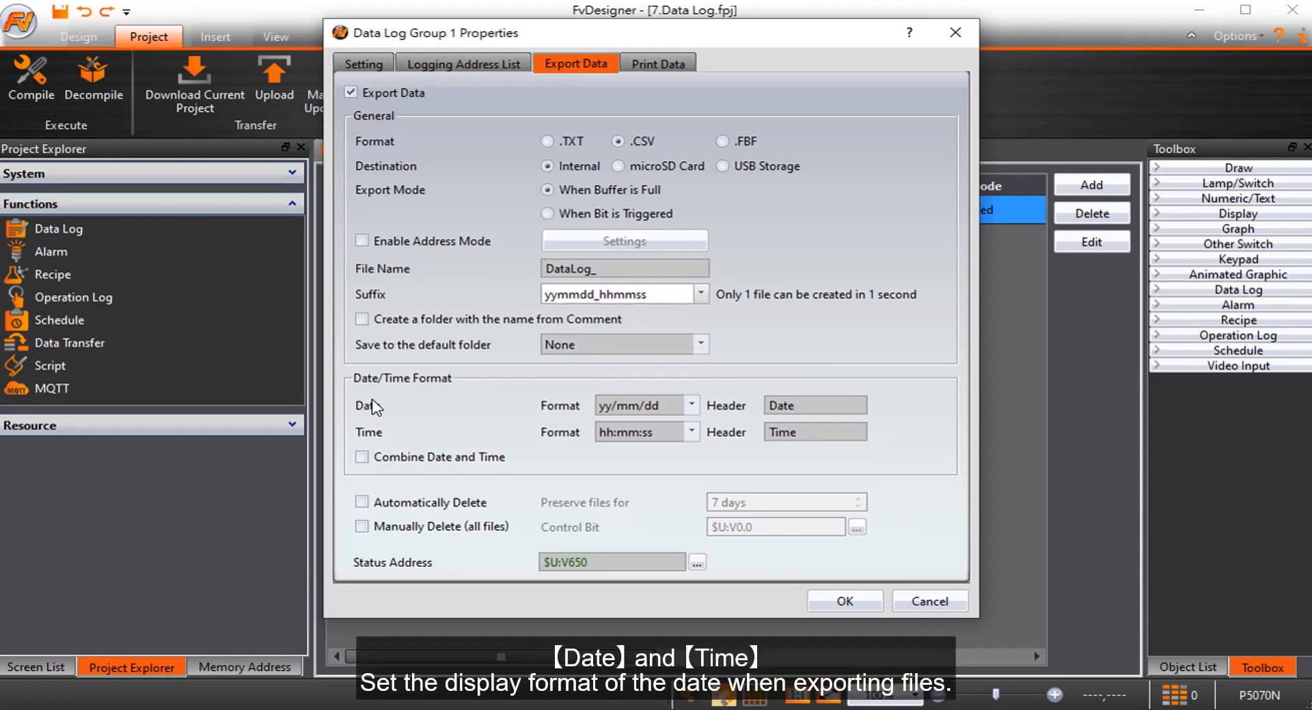
click(692, 407)
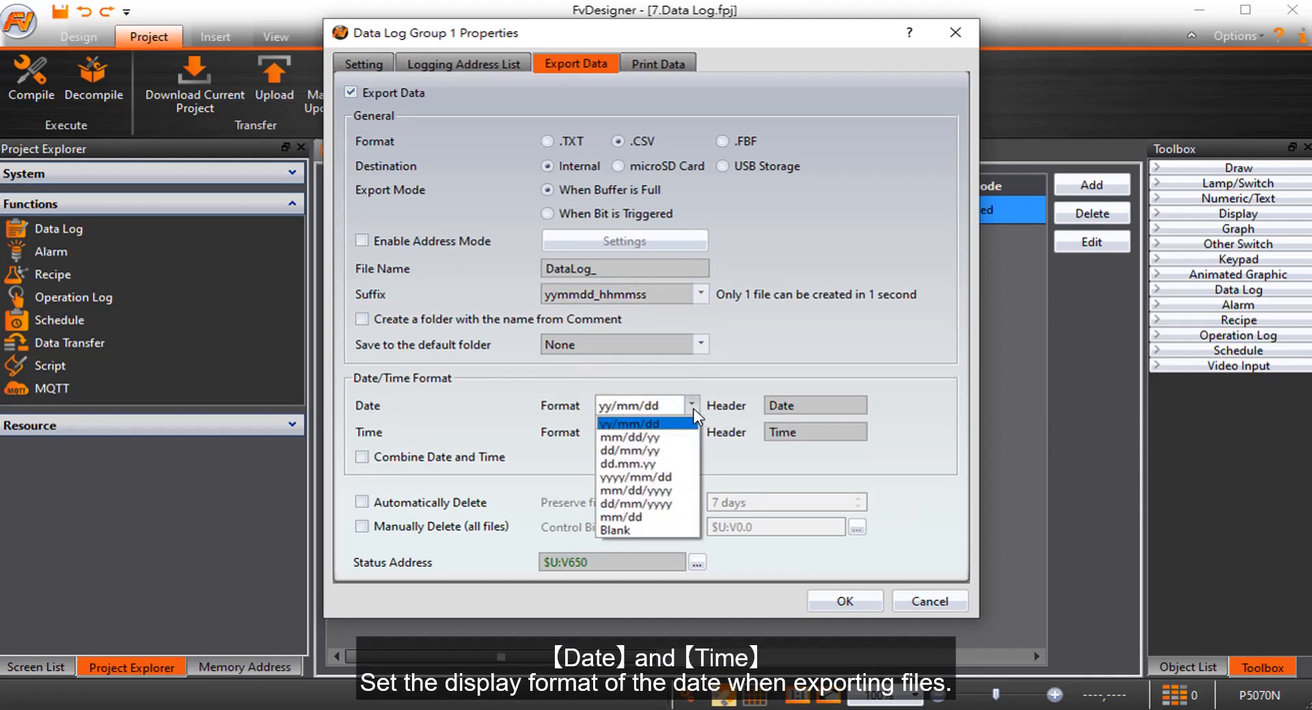
click(693, 413)
click(692, 433)
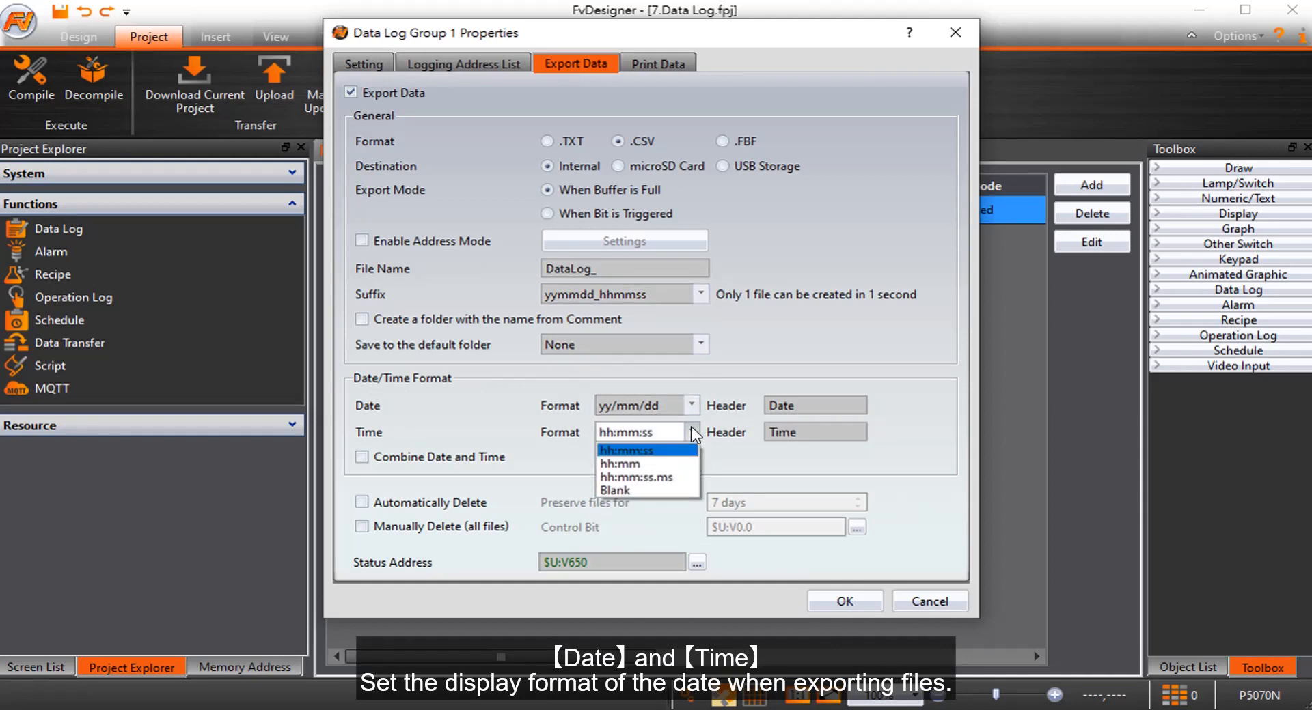
click(692, 433)
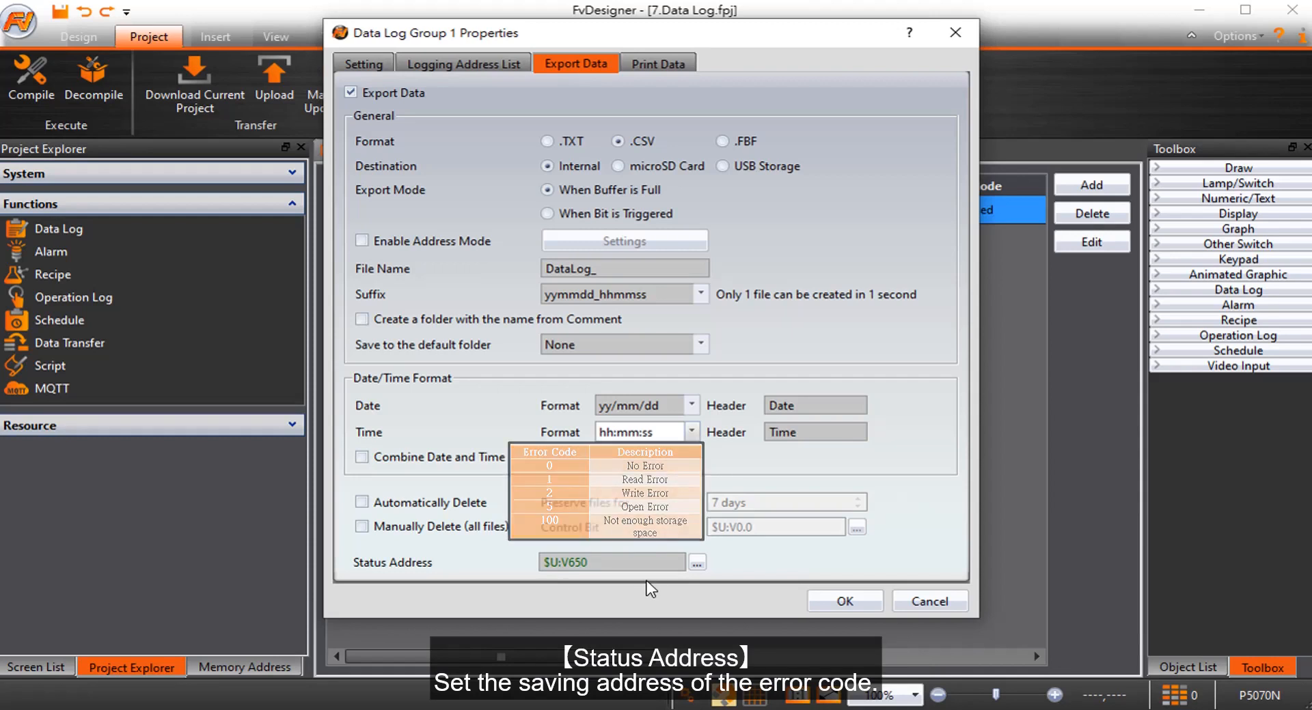
click(845, 601)
Place a Historic Data Selector on screen BS1, between the Historic Trend title and its chart
click(373, 150)
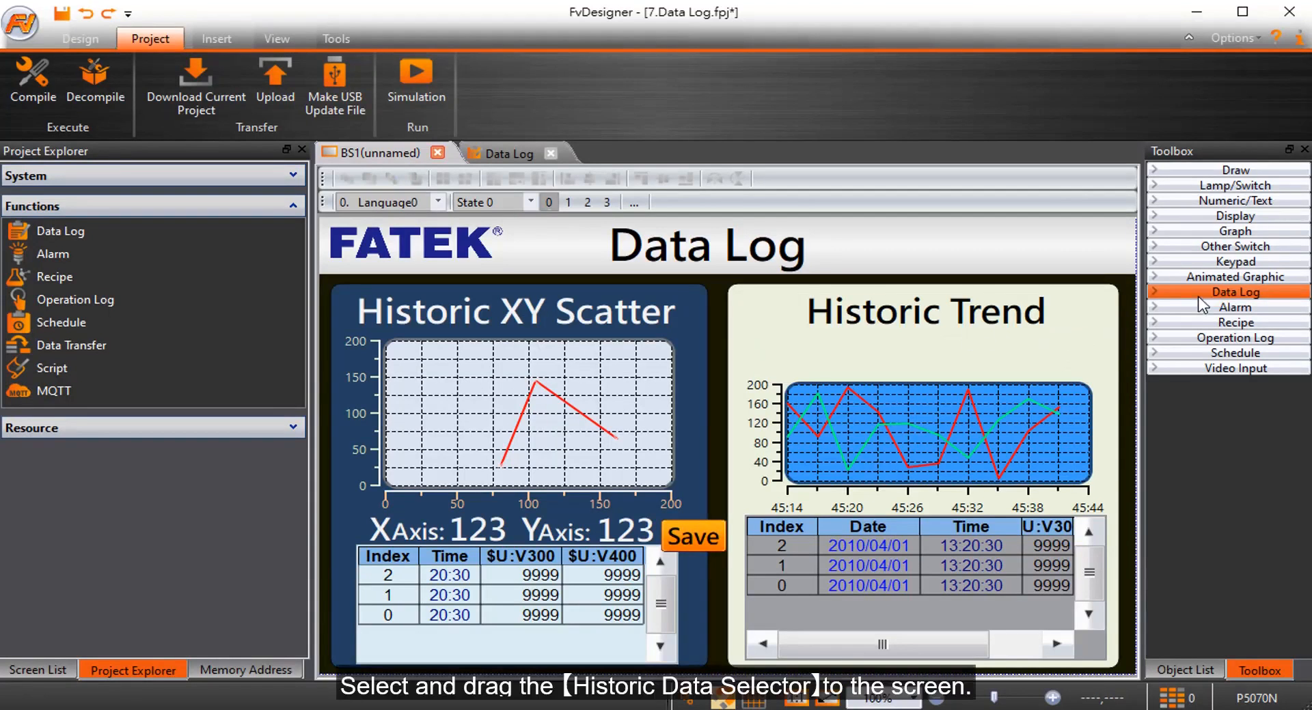
click(1199, 295)
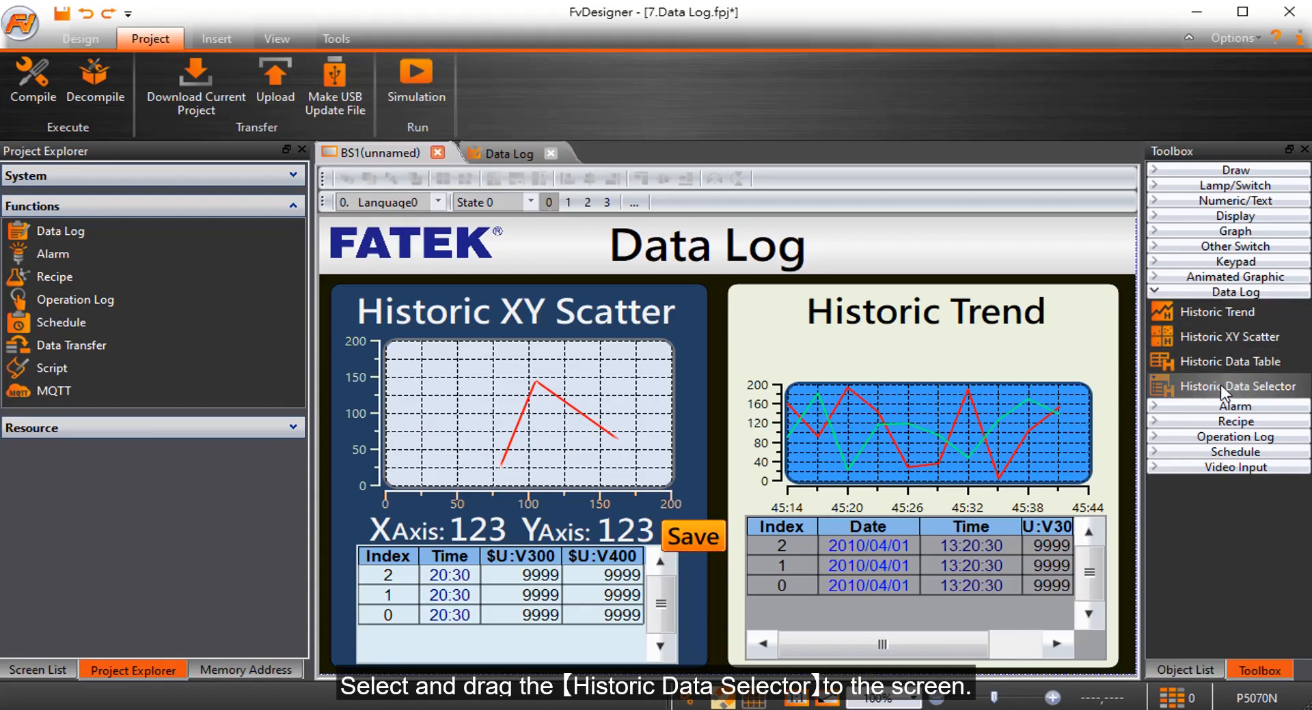
drag(1221, 391, 891, 355)
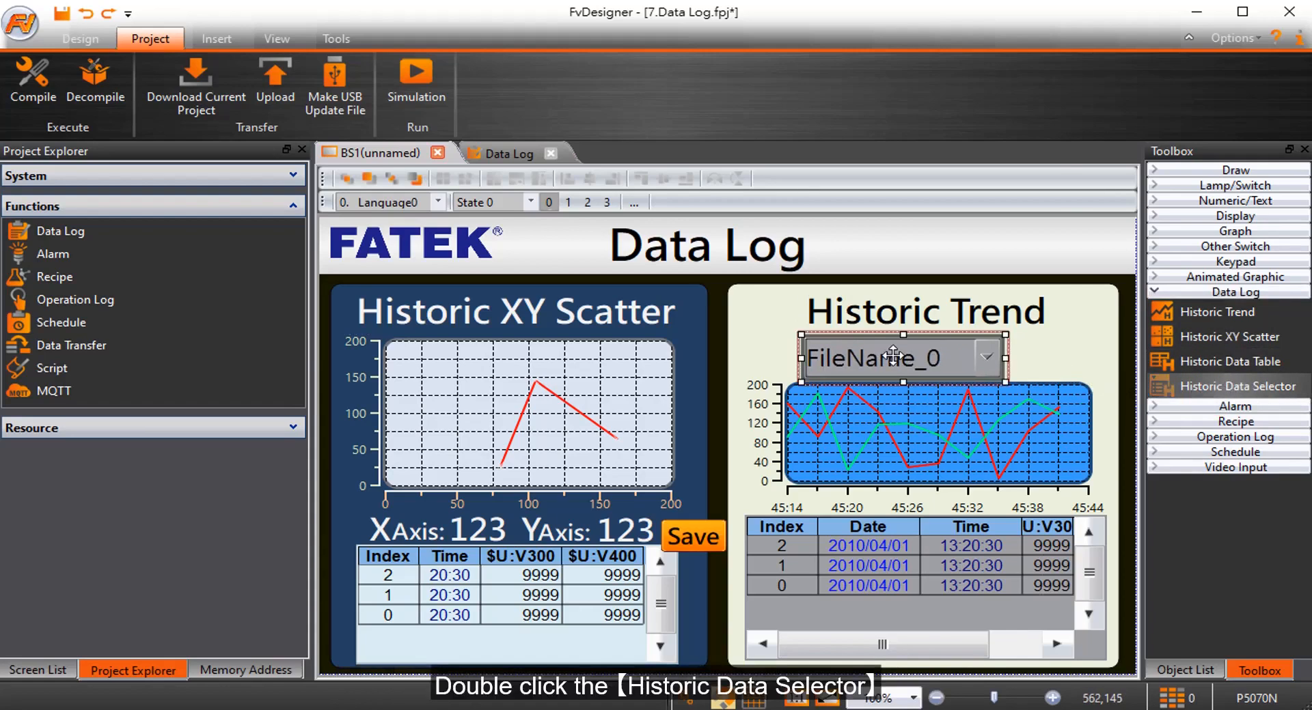
Configure the Historic Data Selector with Data Log ID 1 and address $U:V400
double_click(891, 355)
click(643, 168)
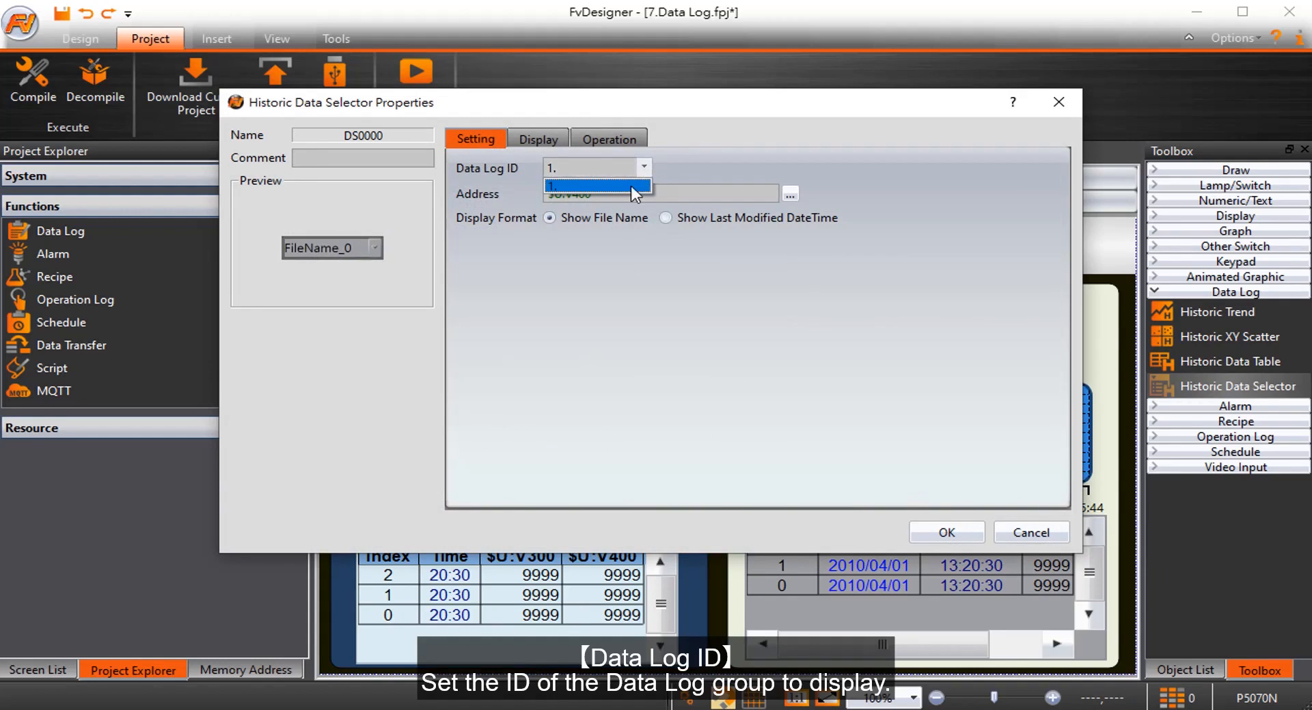
click(632, 187)
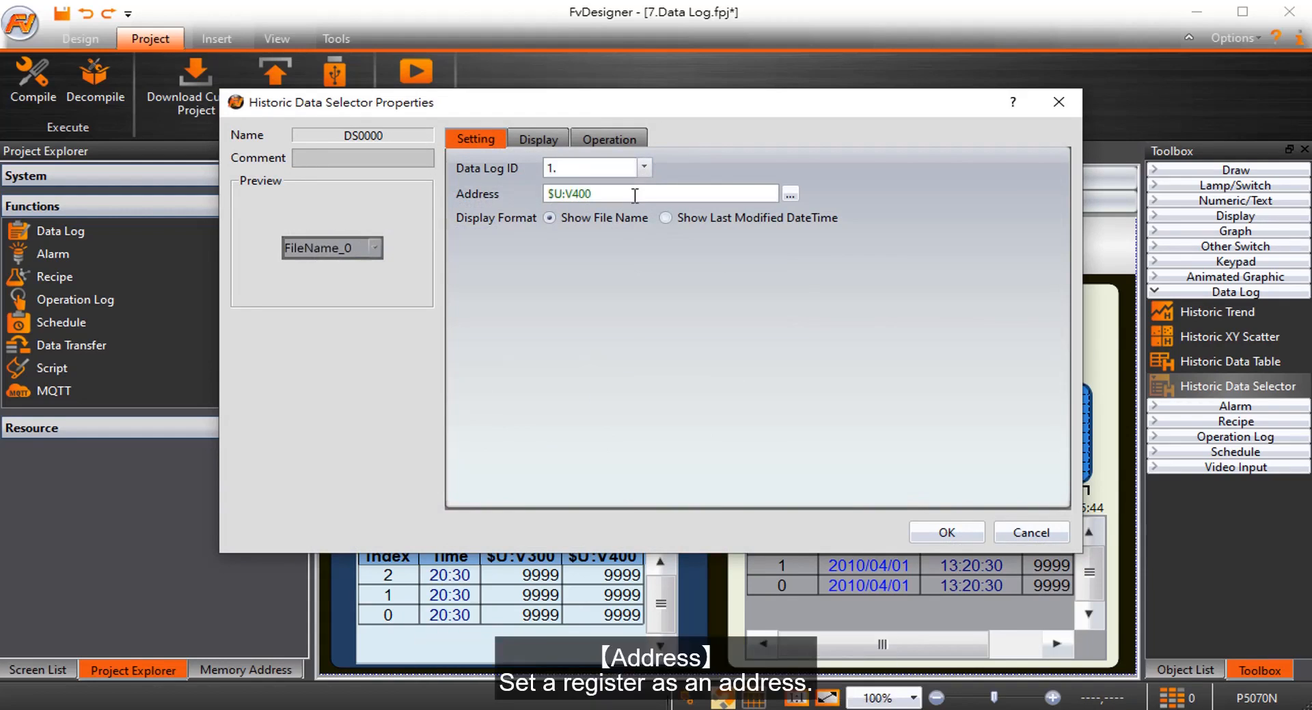
click(635, 196)
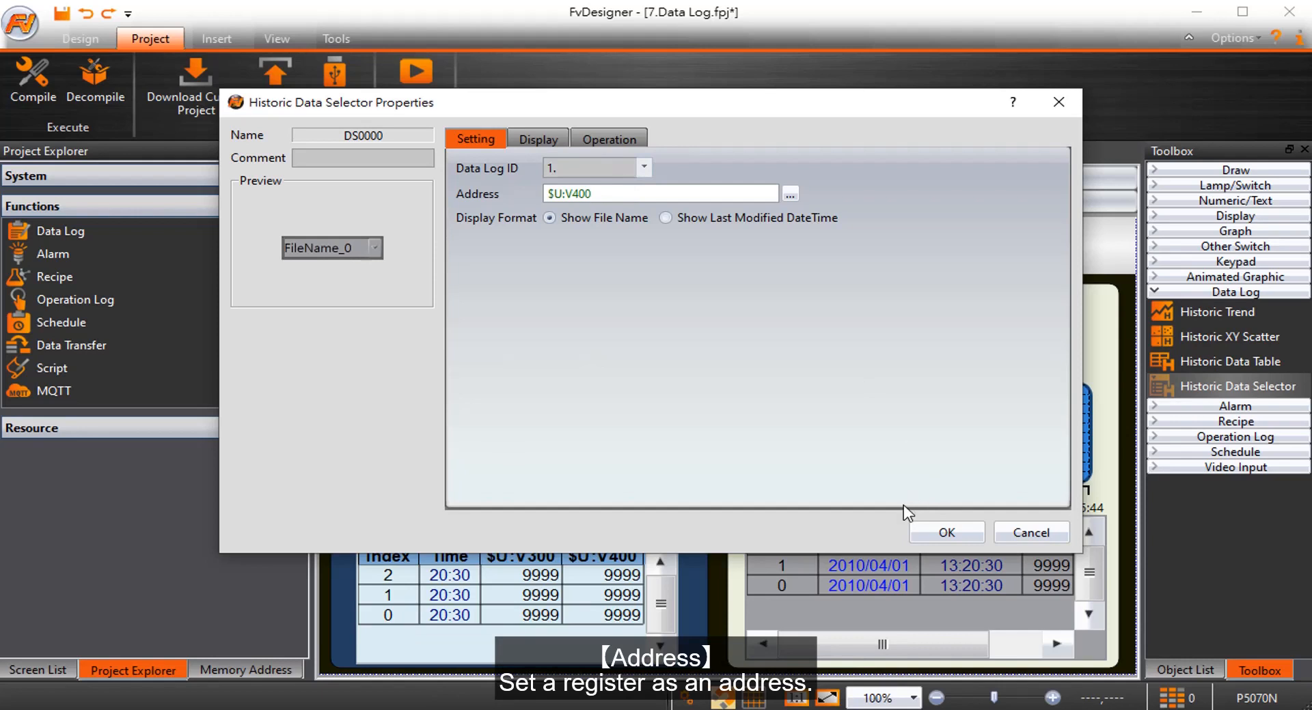
click(947, 533)
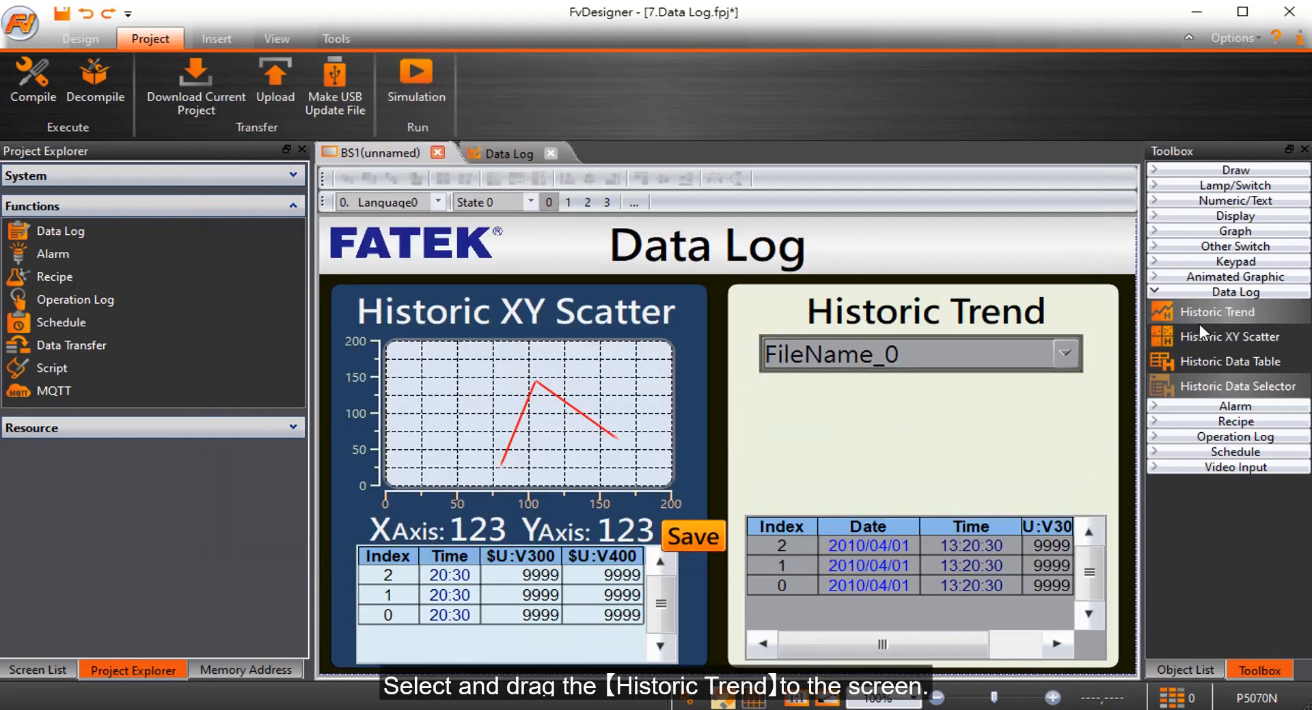
Place a Historic Trend between the file selector and the data table on screen BS1, and assign it Data Log ID 1
drag(1199, 321, 789, 382)
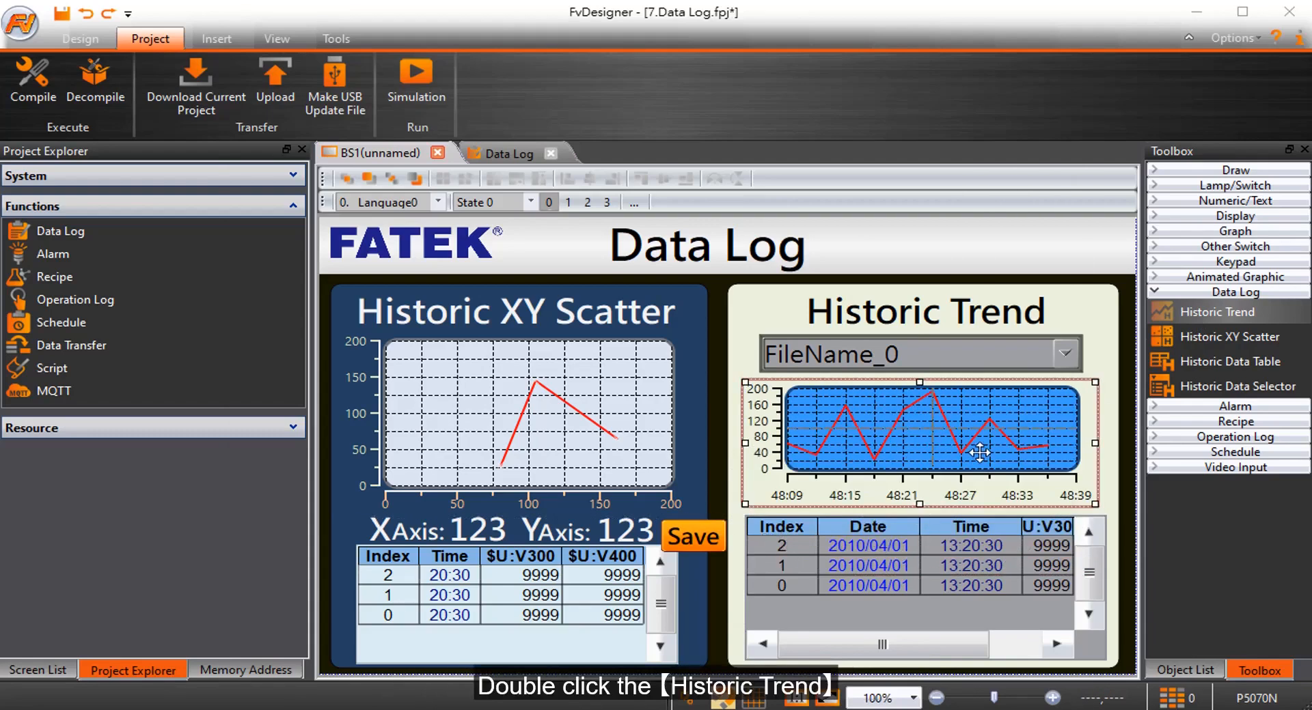
double_click(979, 452)
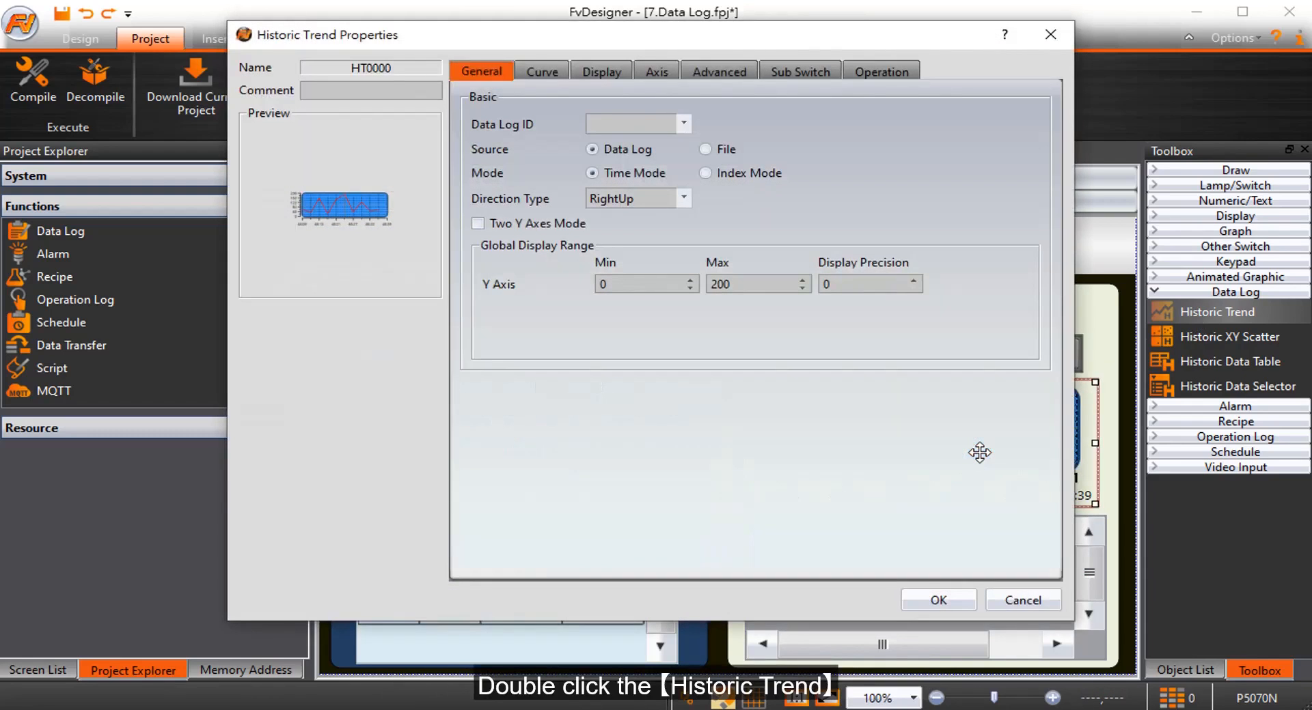
click(682, 123)
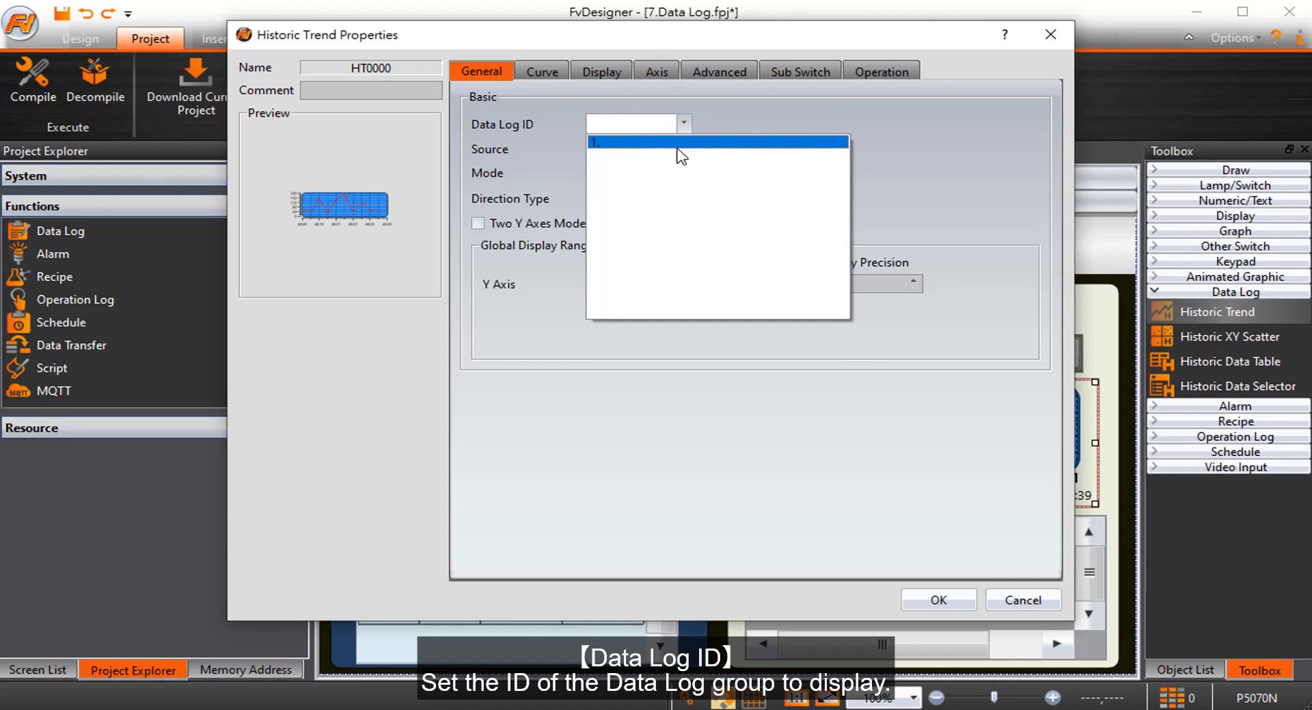
click(677, 146)
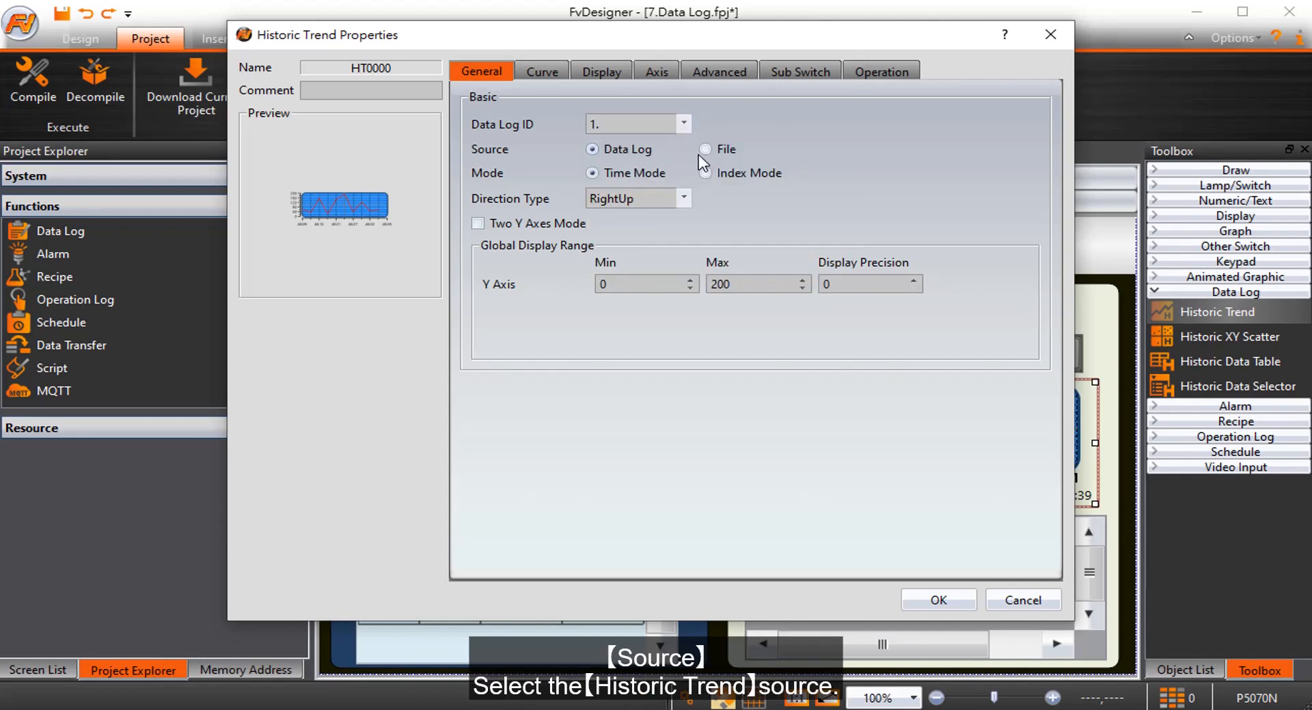
Set the Historic Trend's source to File, keep Time Mode, and set its file address to $U:V600
click(705, 149)
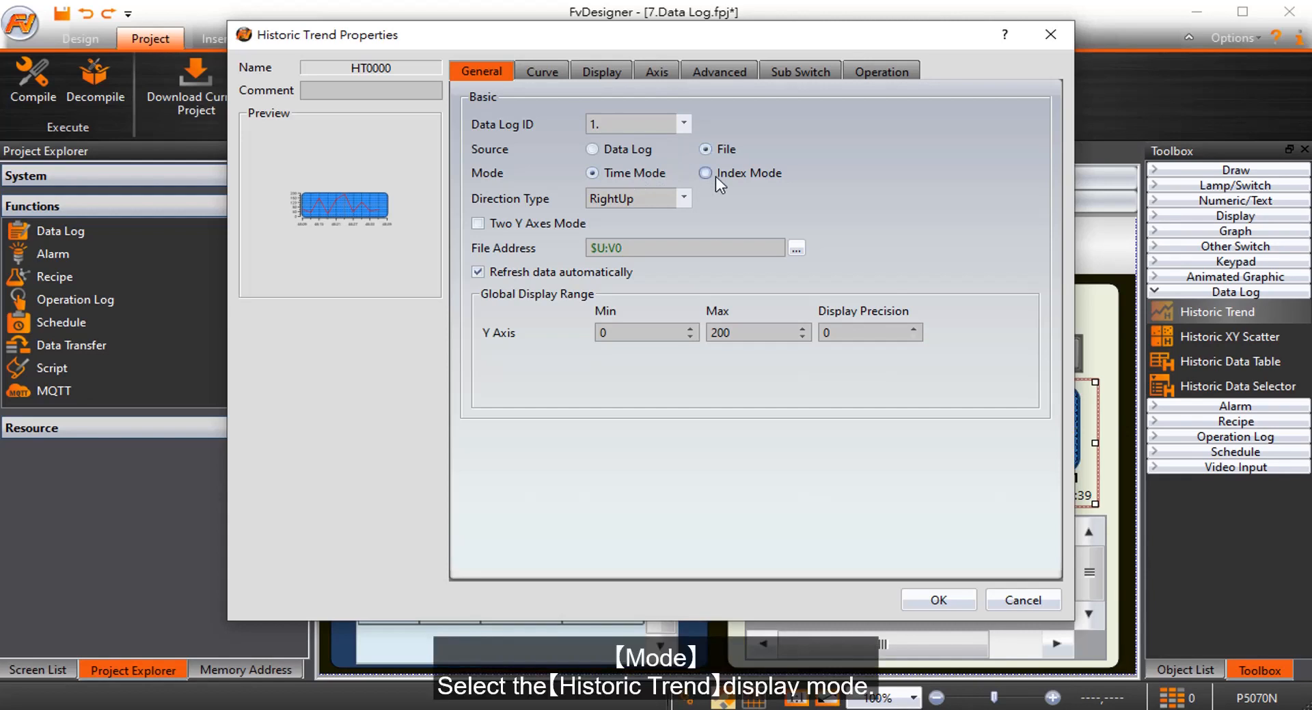
click(715, 176)
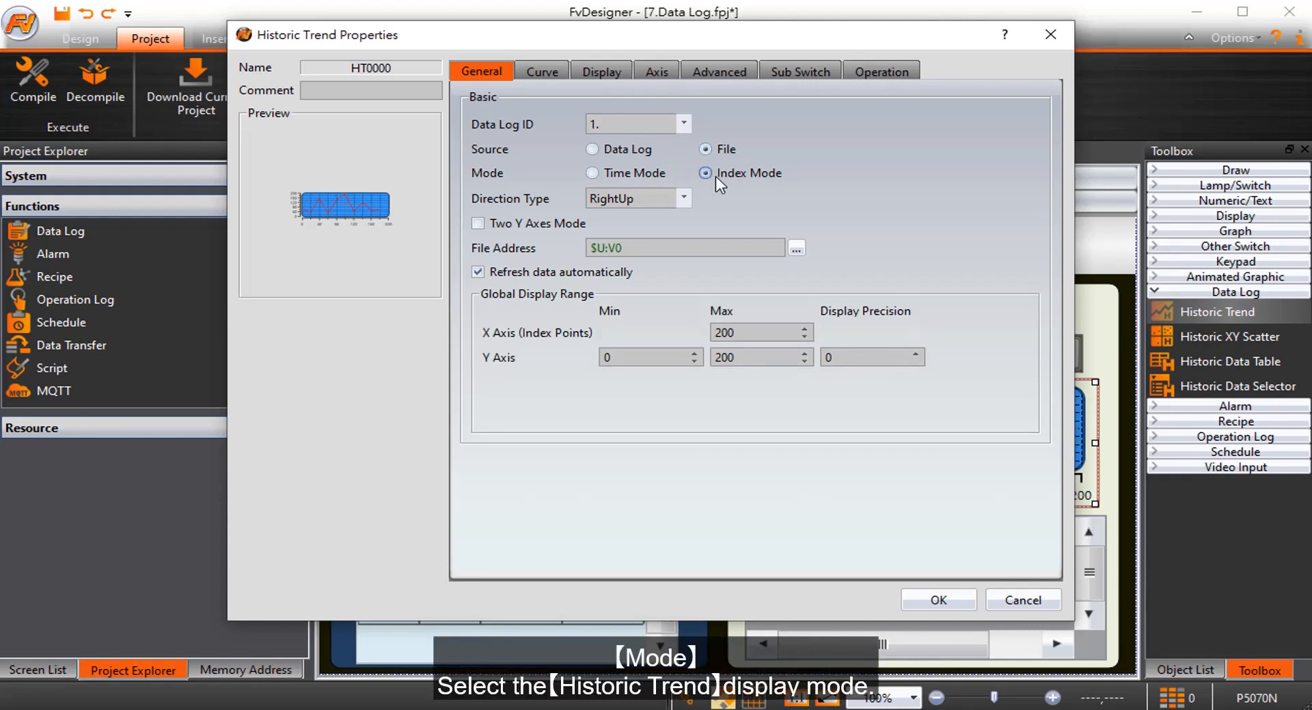
click(647, 173)
click(717, 247)
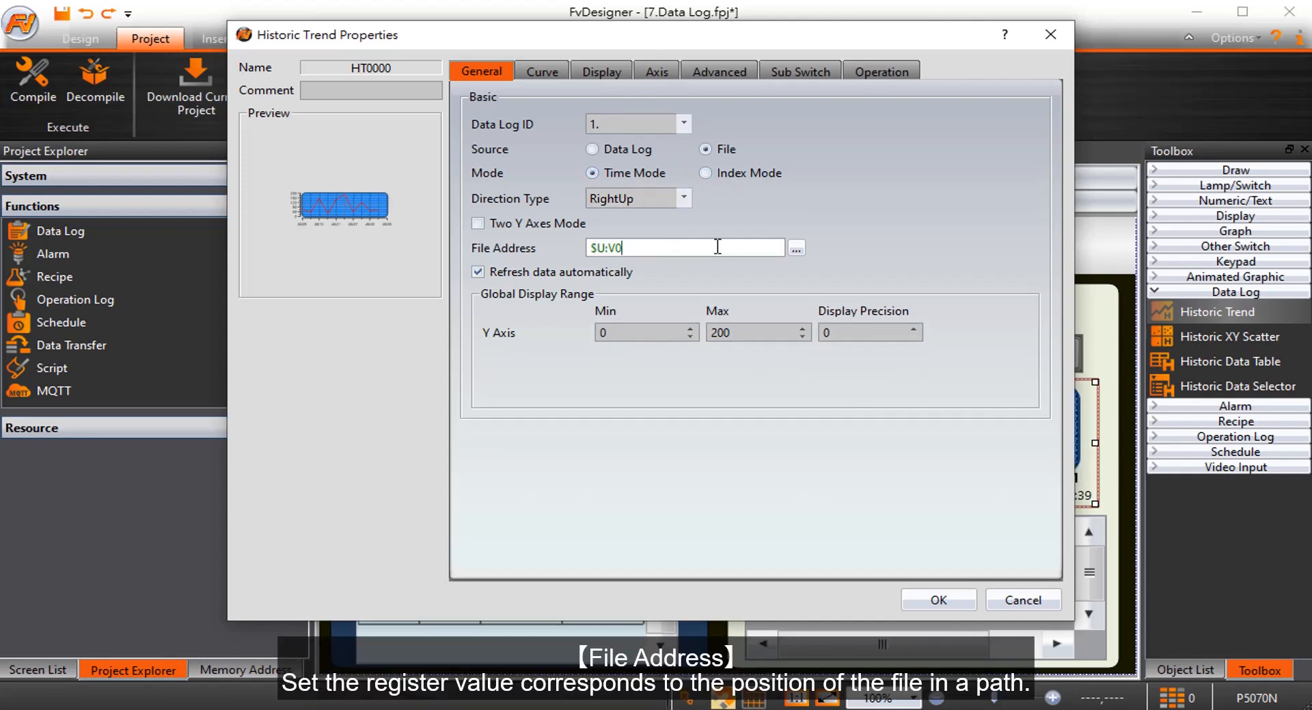
key(BackSpace)
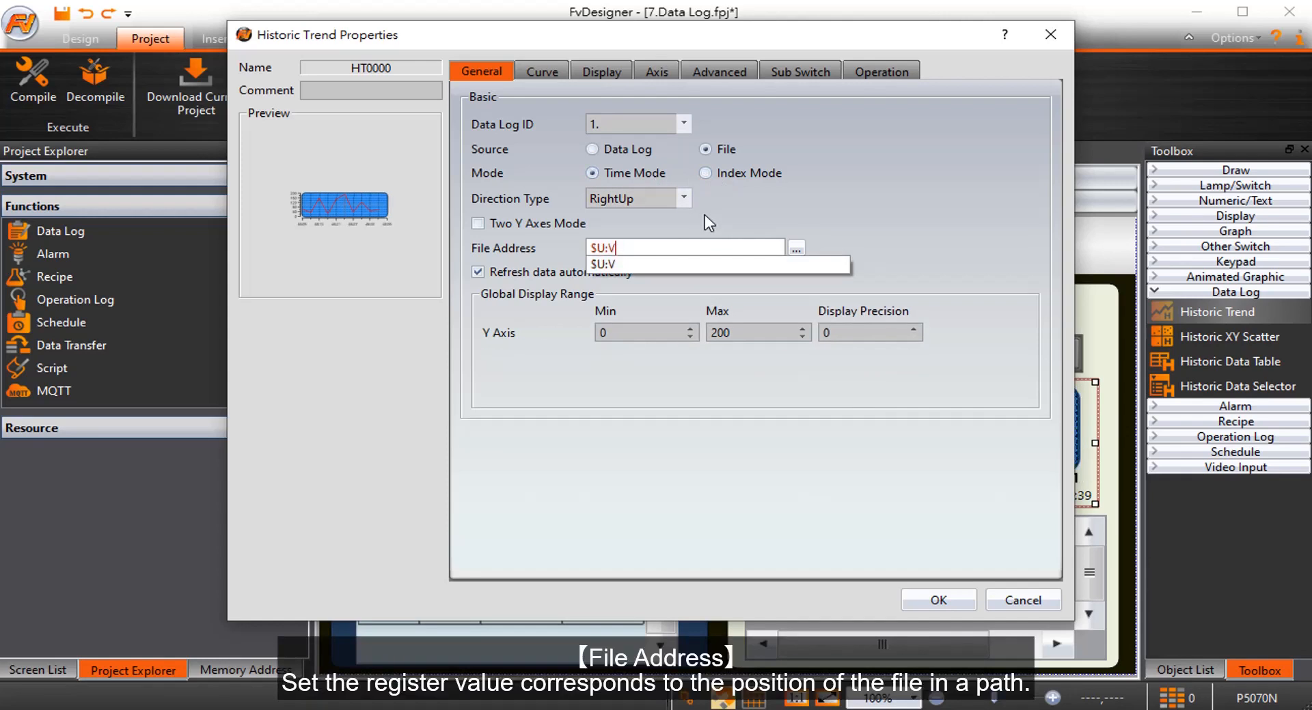
text(600)
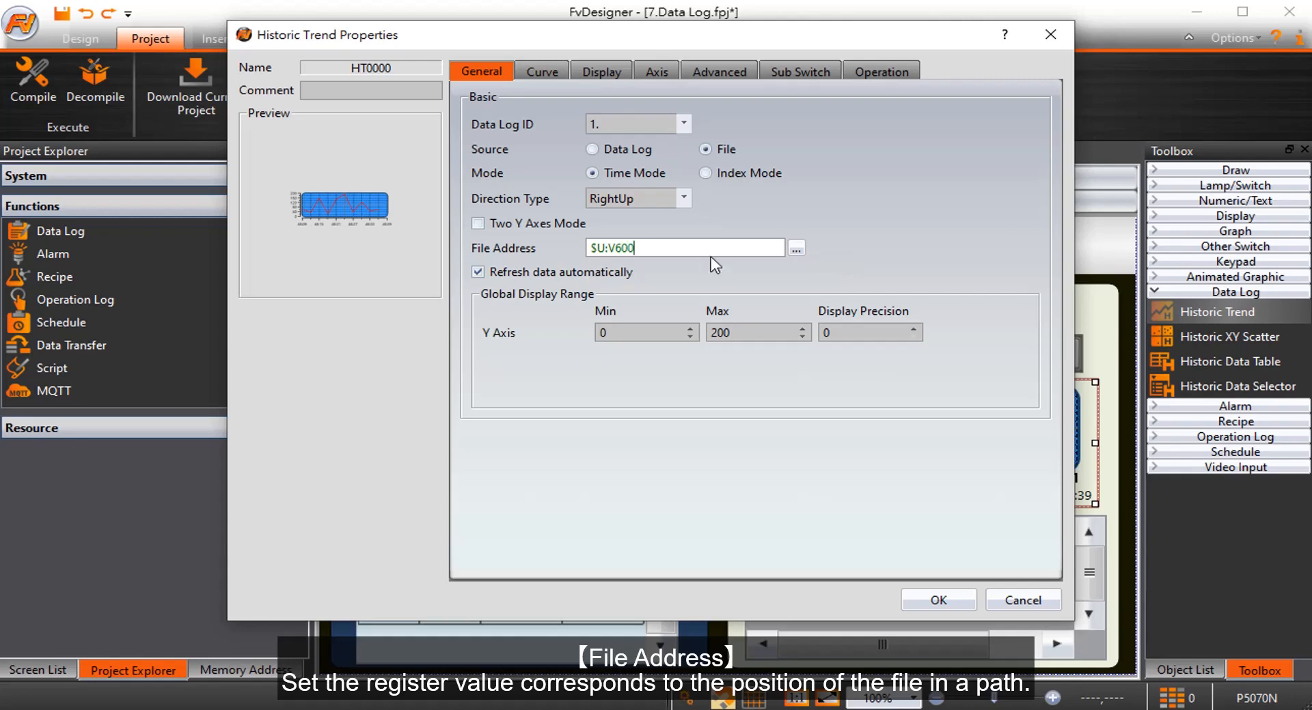
Set the trend to two curves, with Y source $U:V300 for Curve 0 and $U:V400 for Curve 1
click(541, 72)
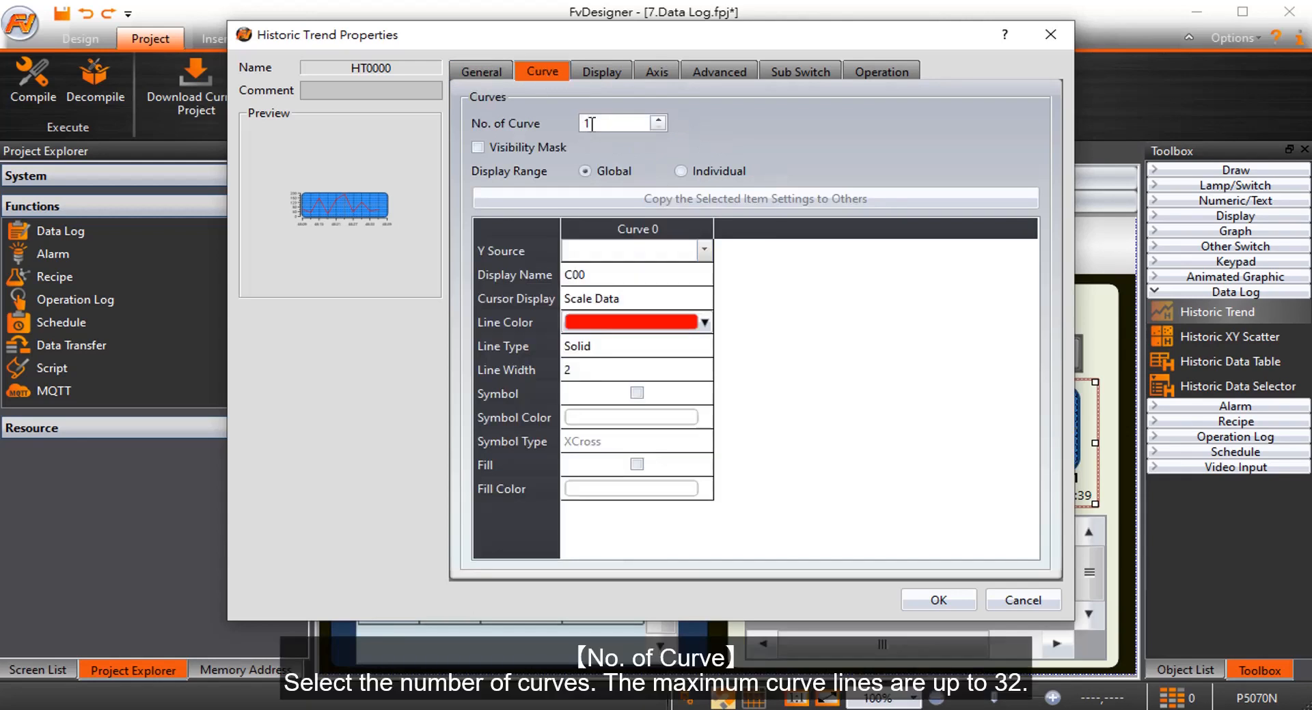
click(658, 119)
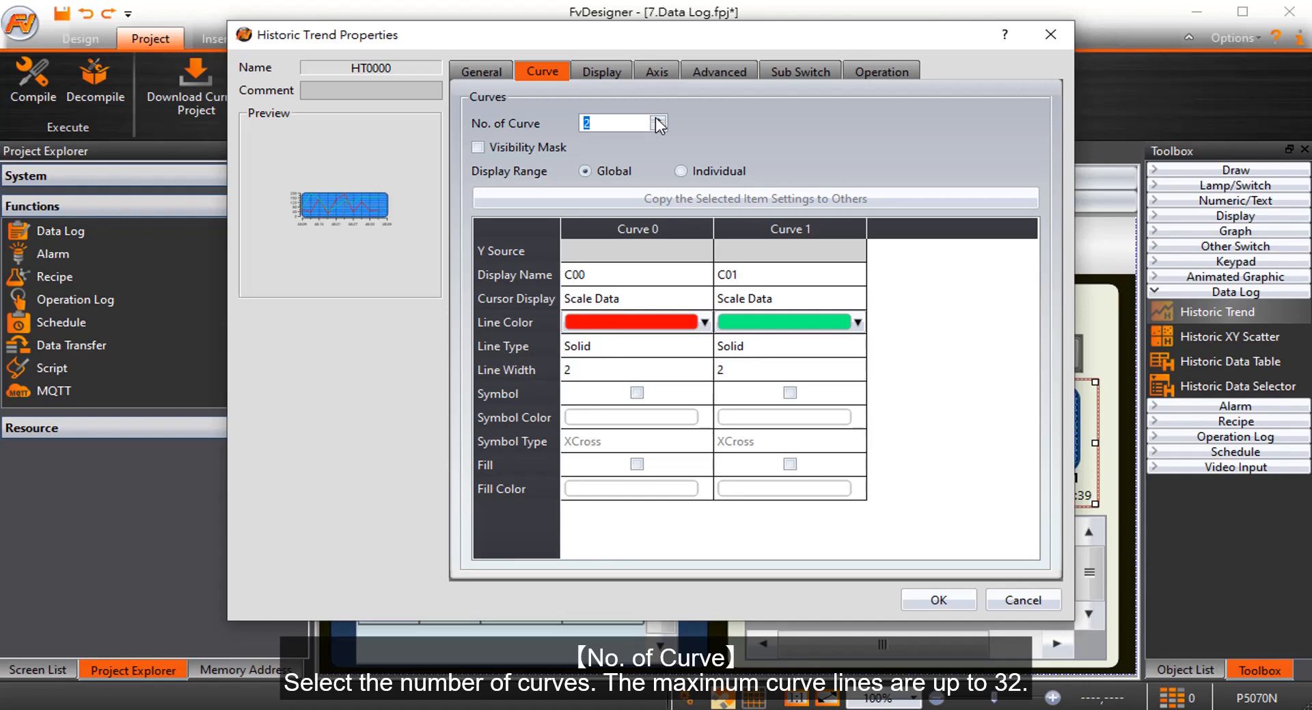
click(700, 254)
click(703, 250)
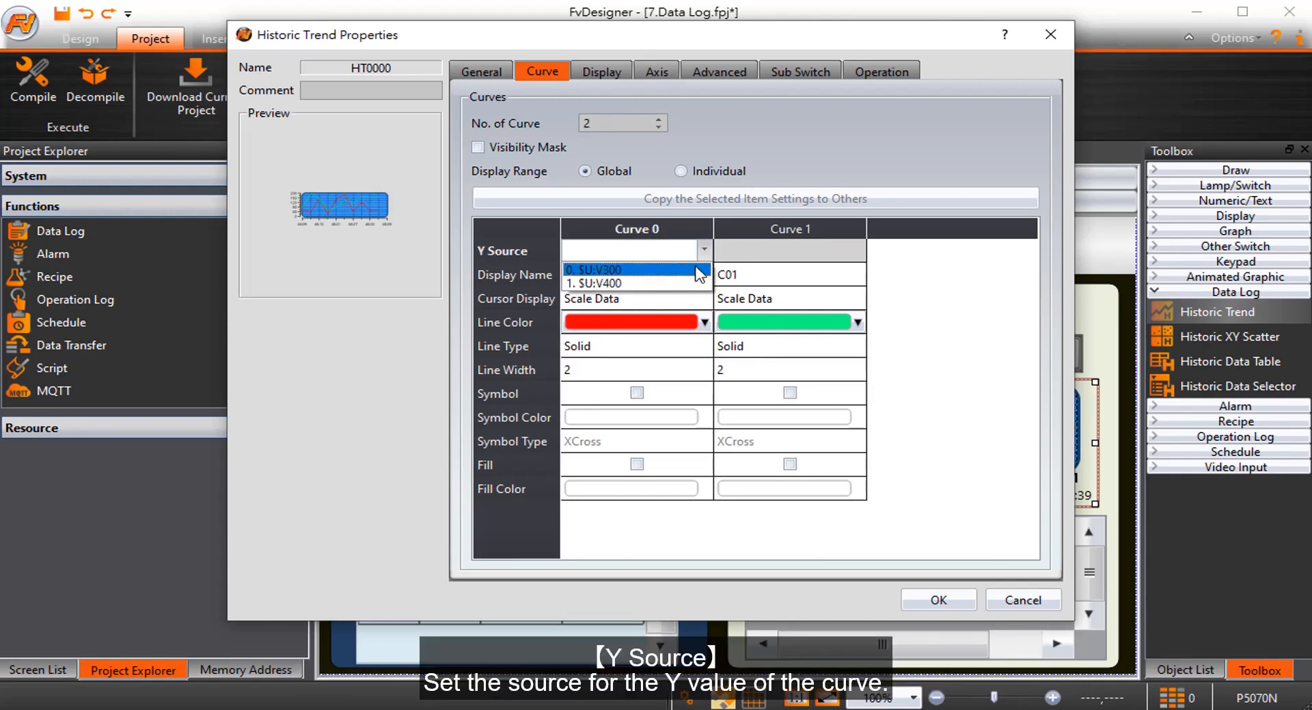
click(704, 269)
click(851, 251)
click(857, 250)
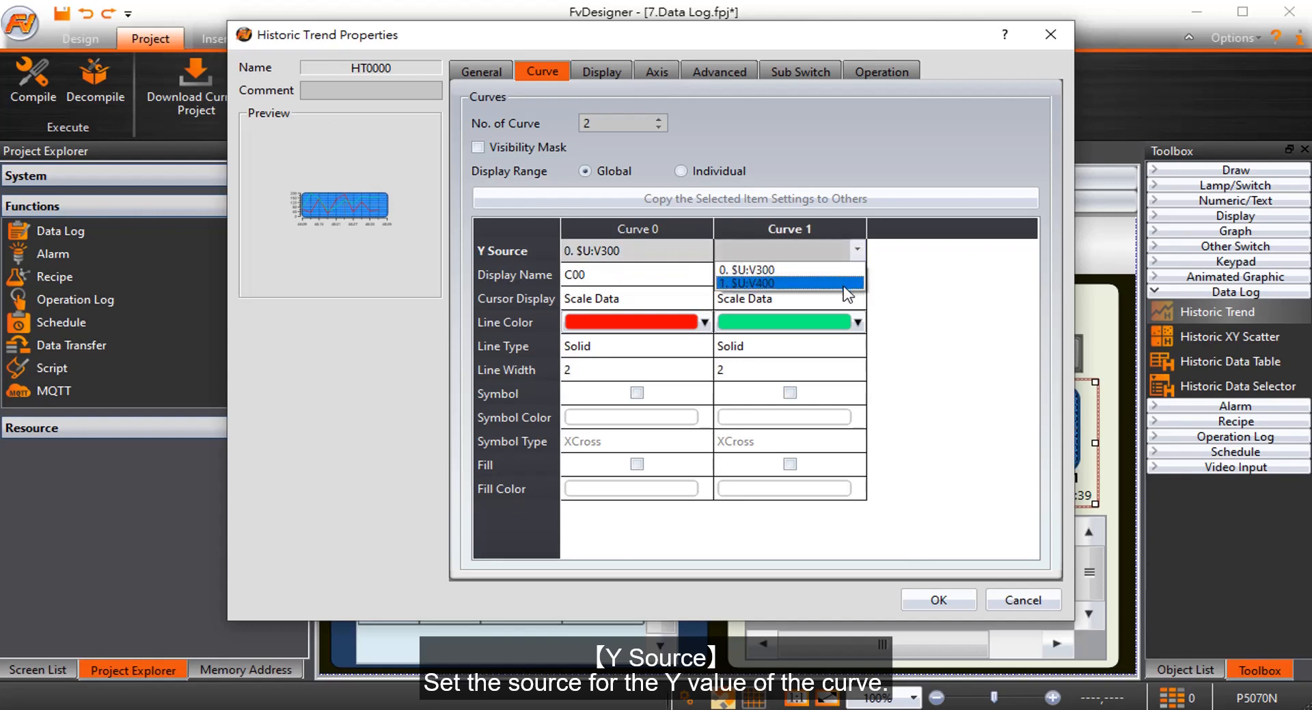
click(845, 285)
Review the trend's axis and advanced options, switching Start/Stop State Address on and back off
click(656, 73)
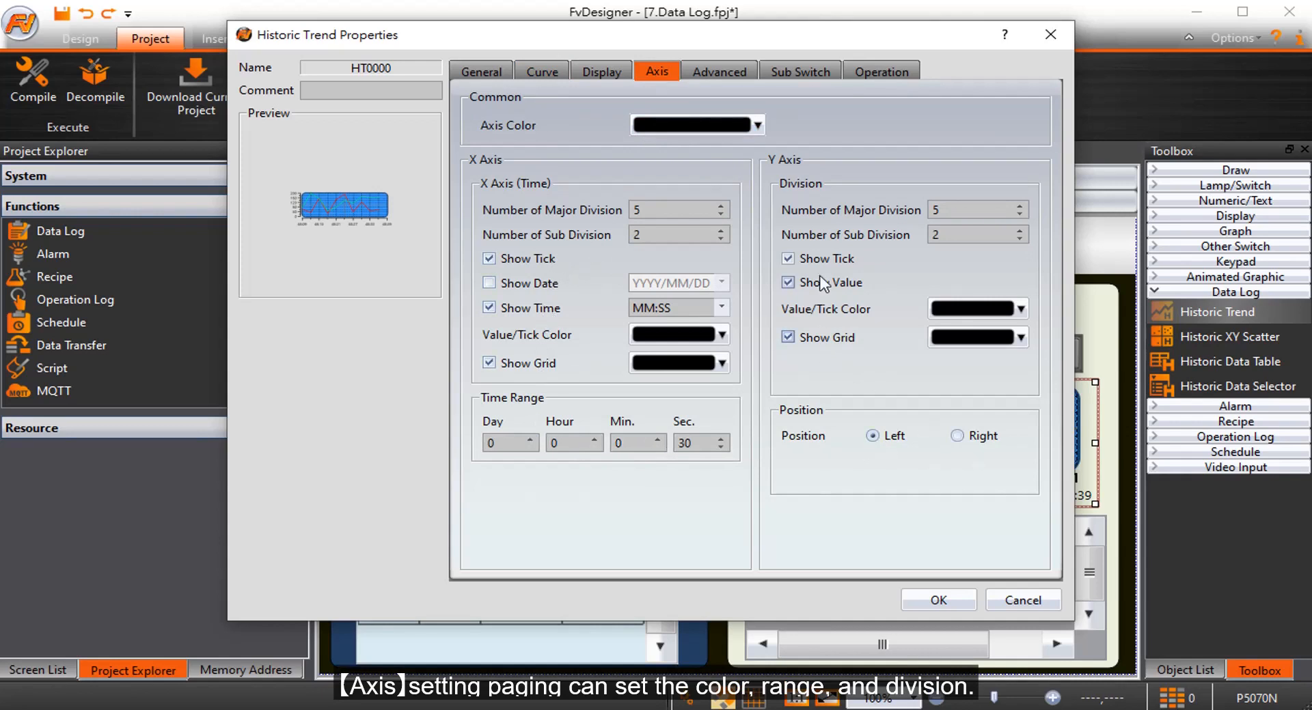
click(719, 71)
click(527, 104)
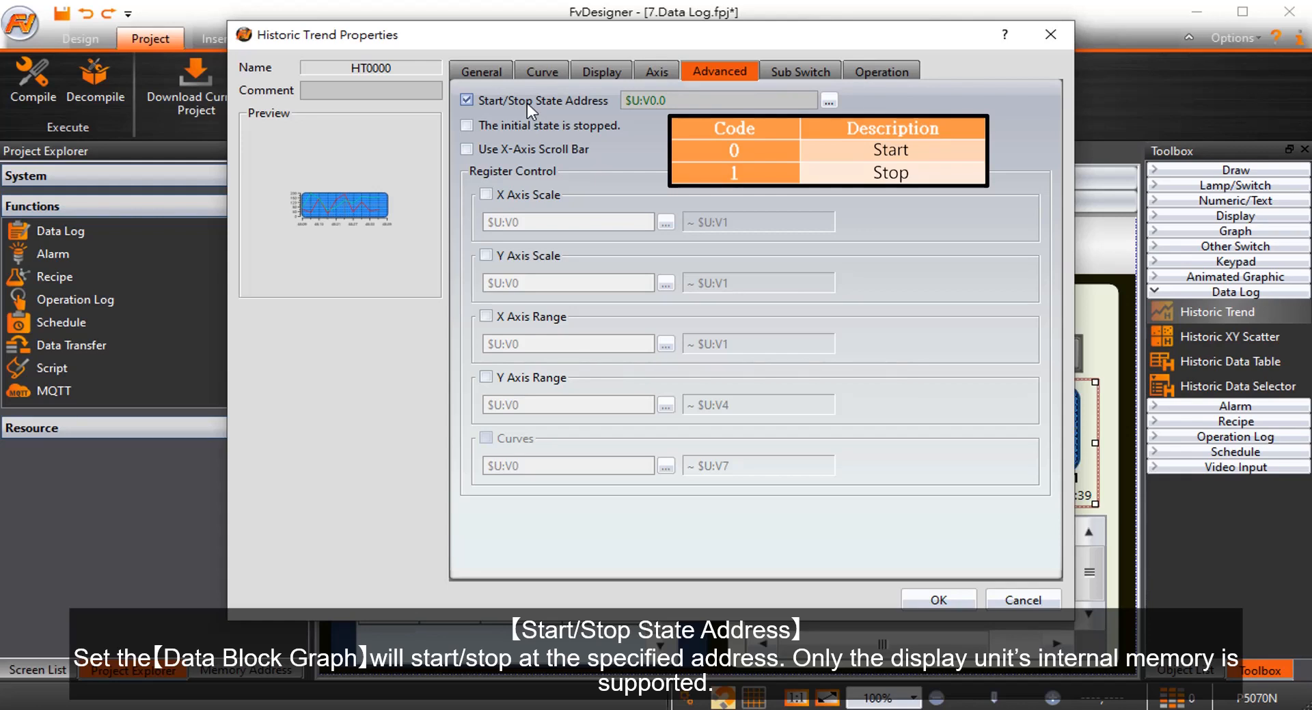
click(527, 103)
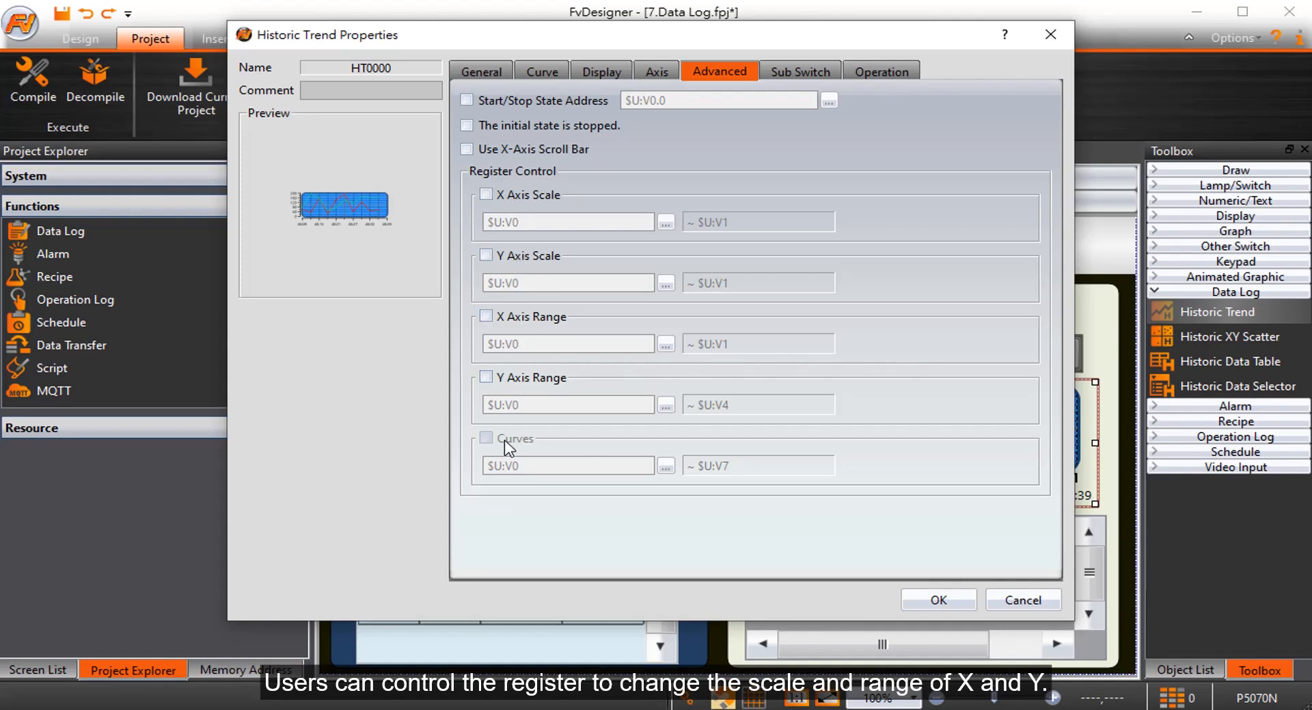
Go through the trend's Start, Stop, Clear, Search and Load sub switches, leave them all off, and accept the properties
click(788, 75)
click(490, 140)
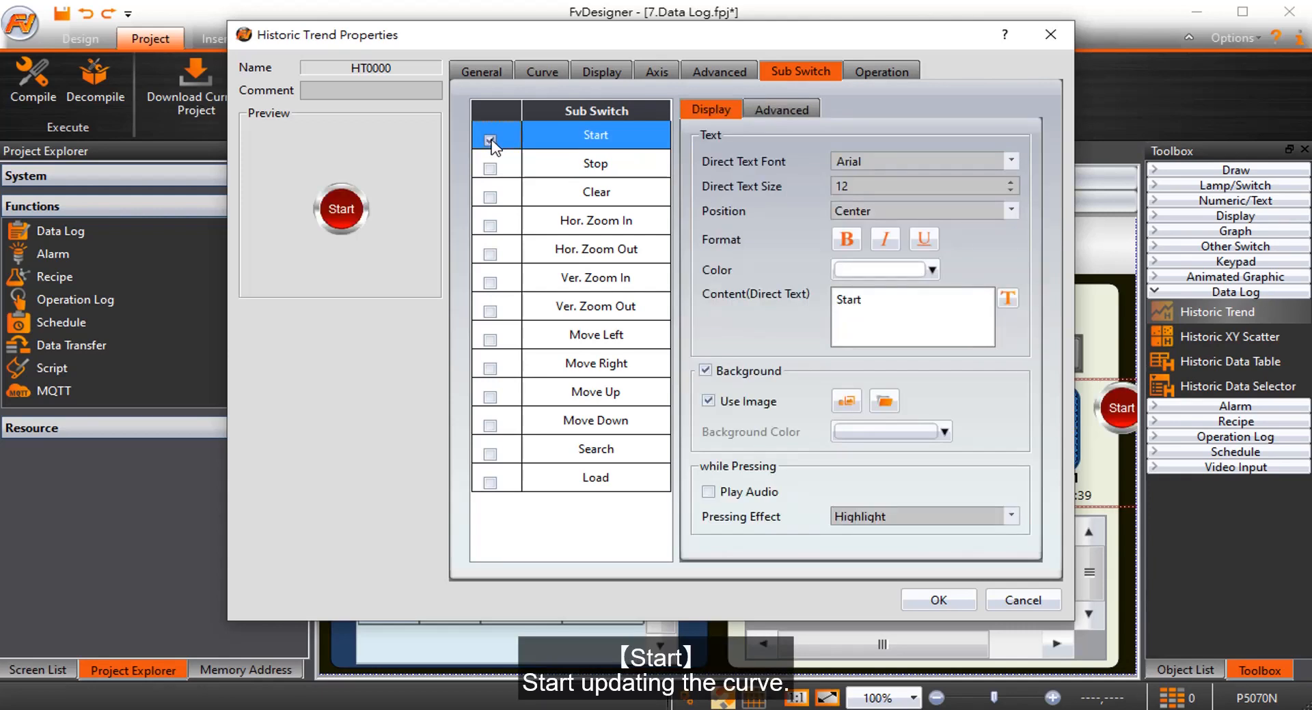
click(490, 141)
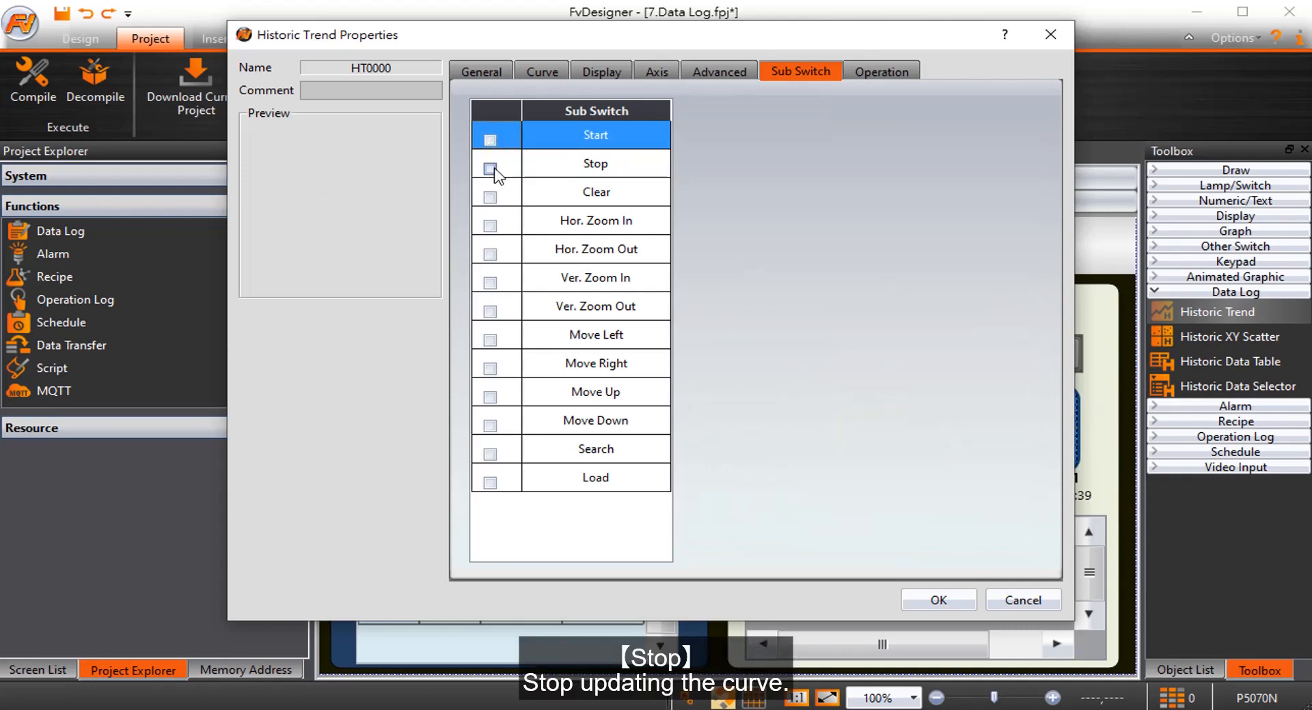
click(490, 168)
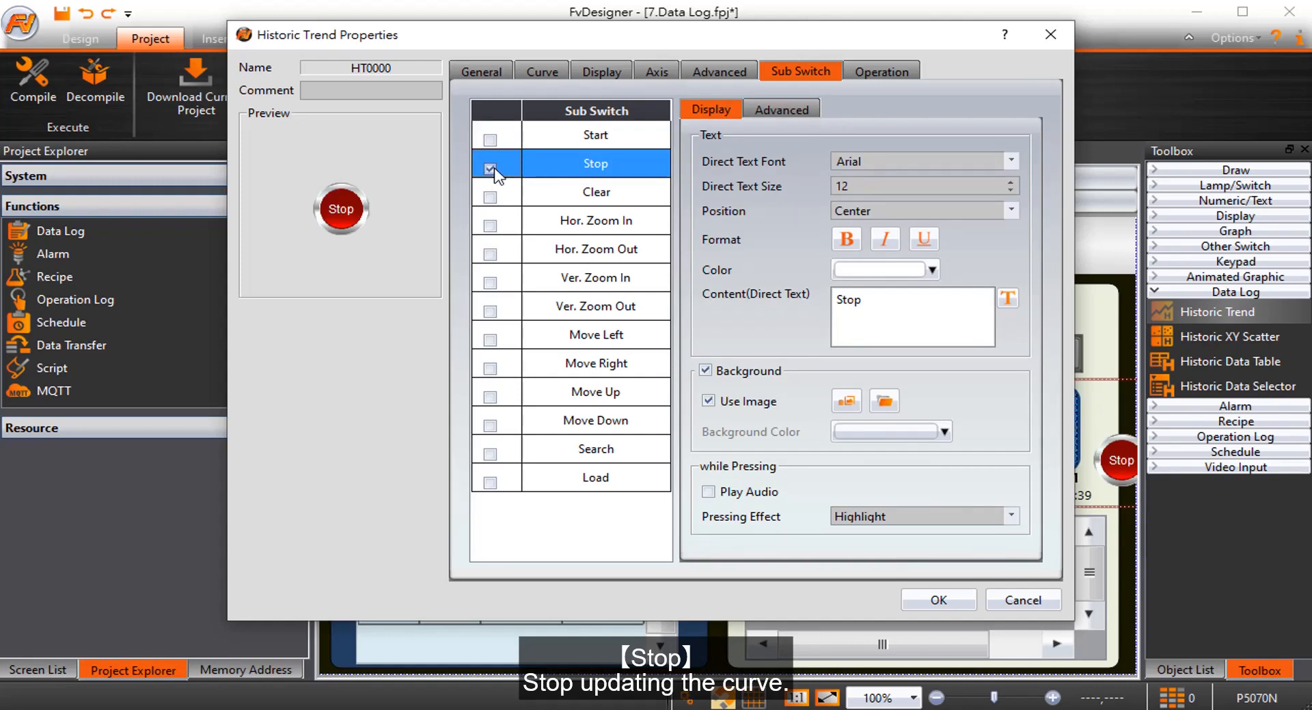
click(490, 169)
click(490, 197)
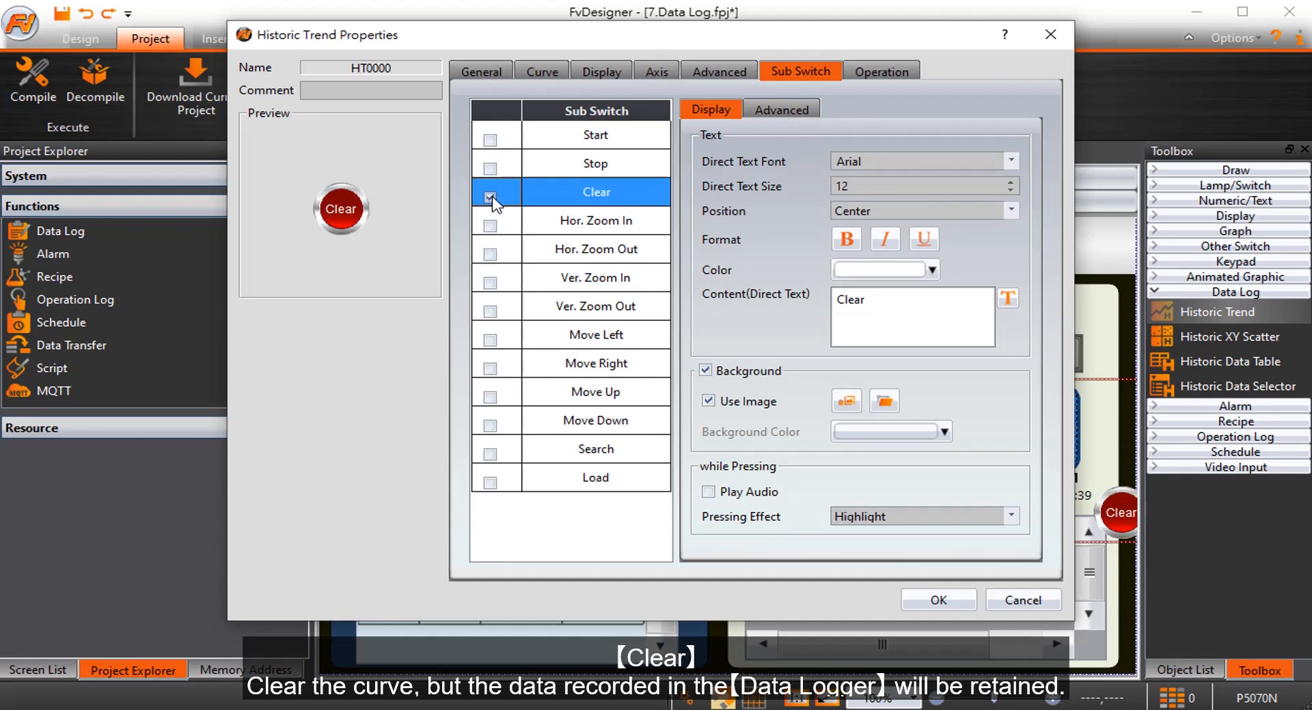
click(490, 197)
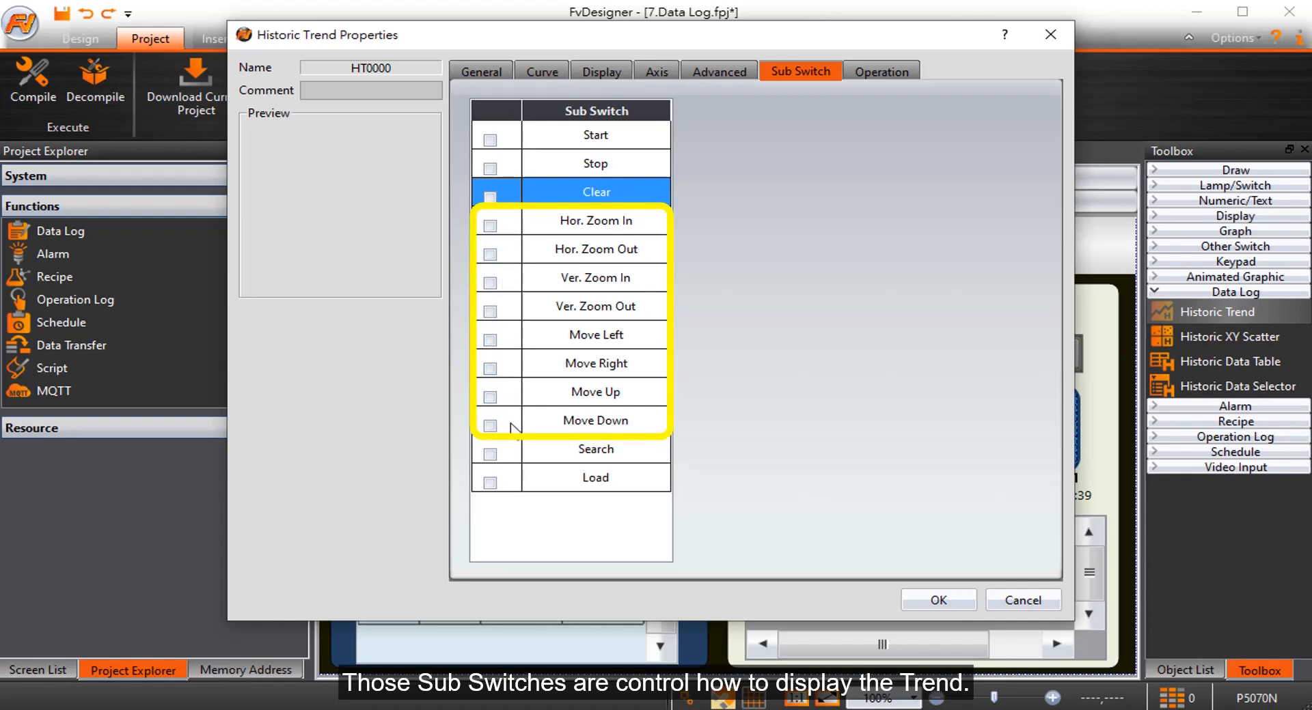
click(490, 454)
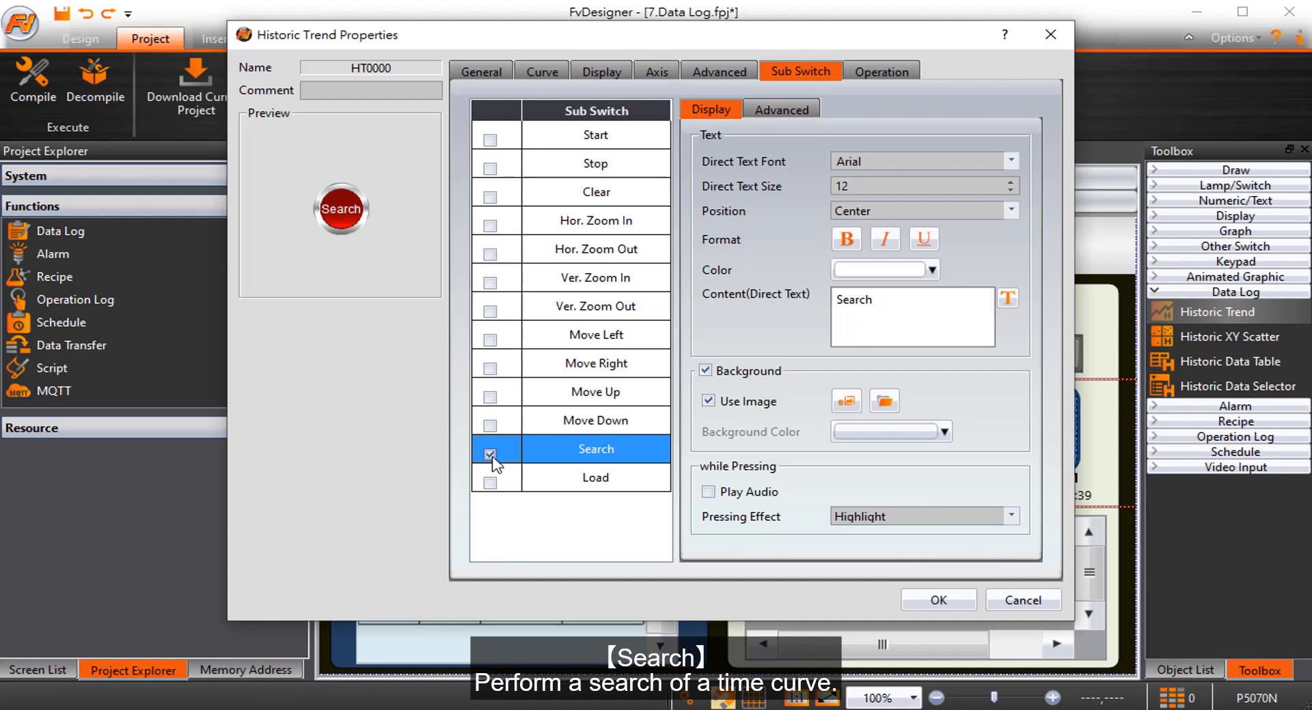
click(490, 455)
click(490, 483)
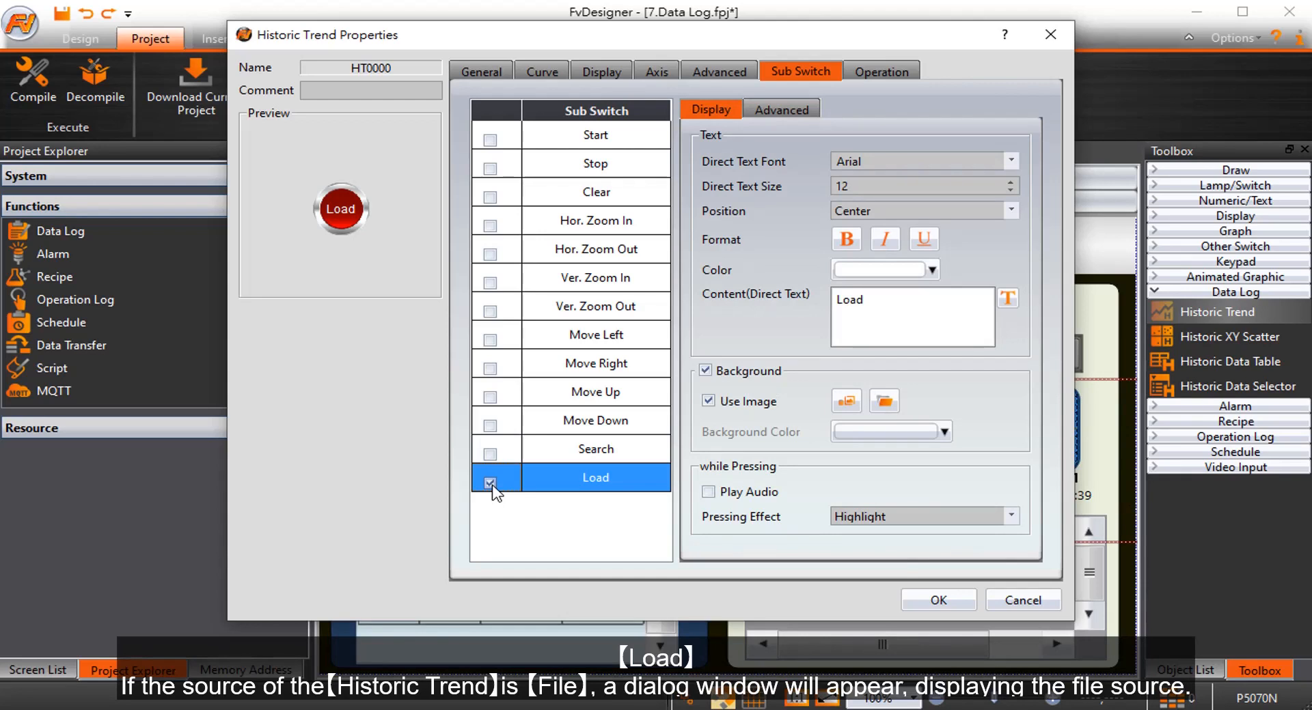
click(489, 483)
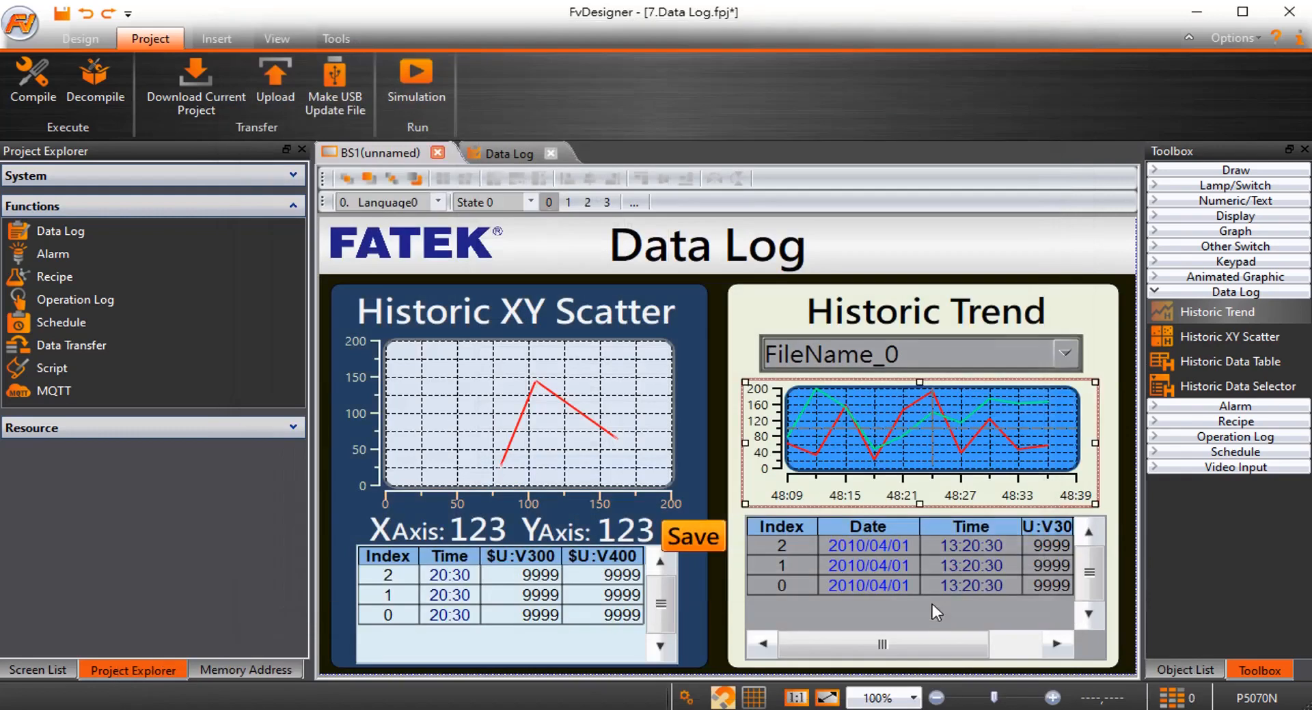
click(931, 604)
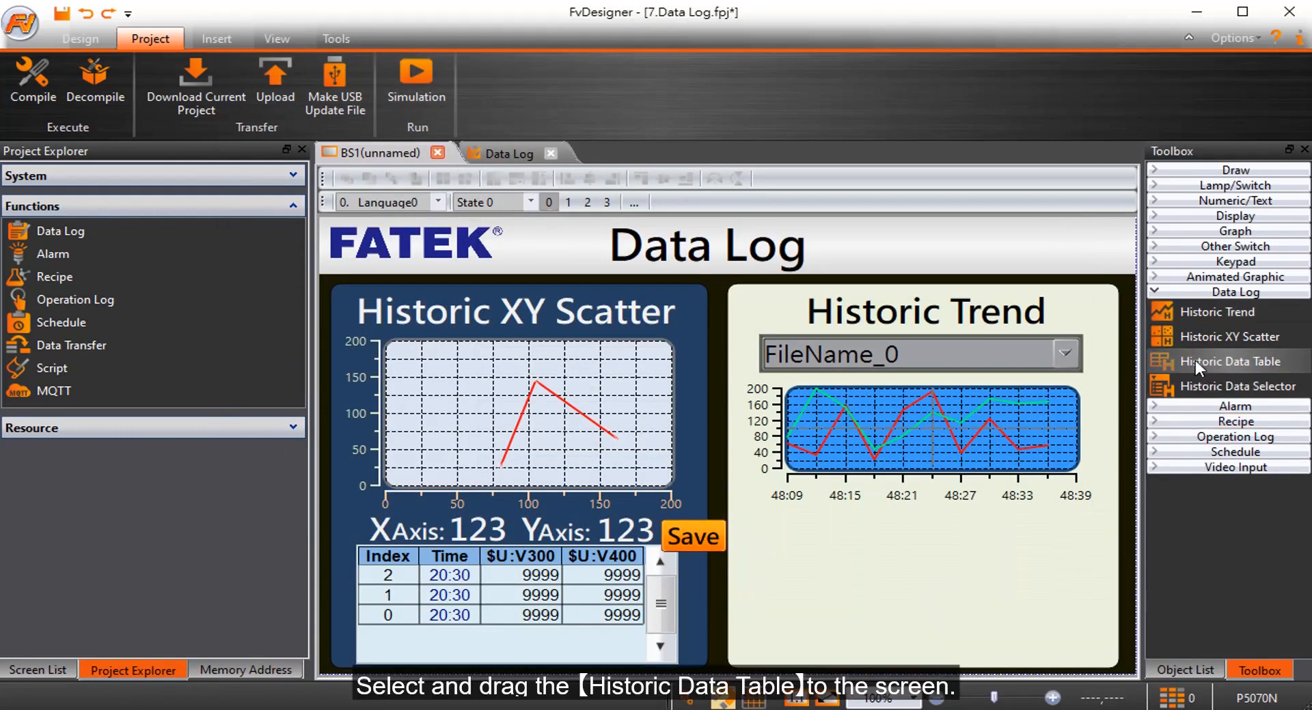
Place a Historic Data Table in the empty area below the Historic Trend chart and fit it to the panel
drag(1175, 361, 787, 510)
drag(916, 601, 873, 569)
drag(1055, 473, 1105, 504)
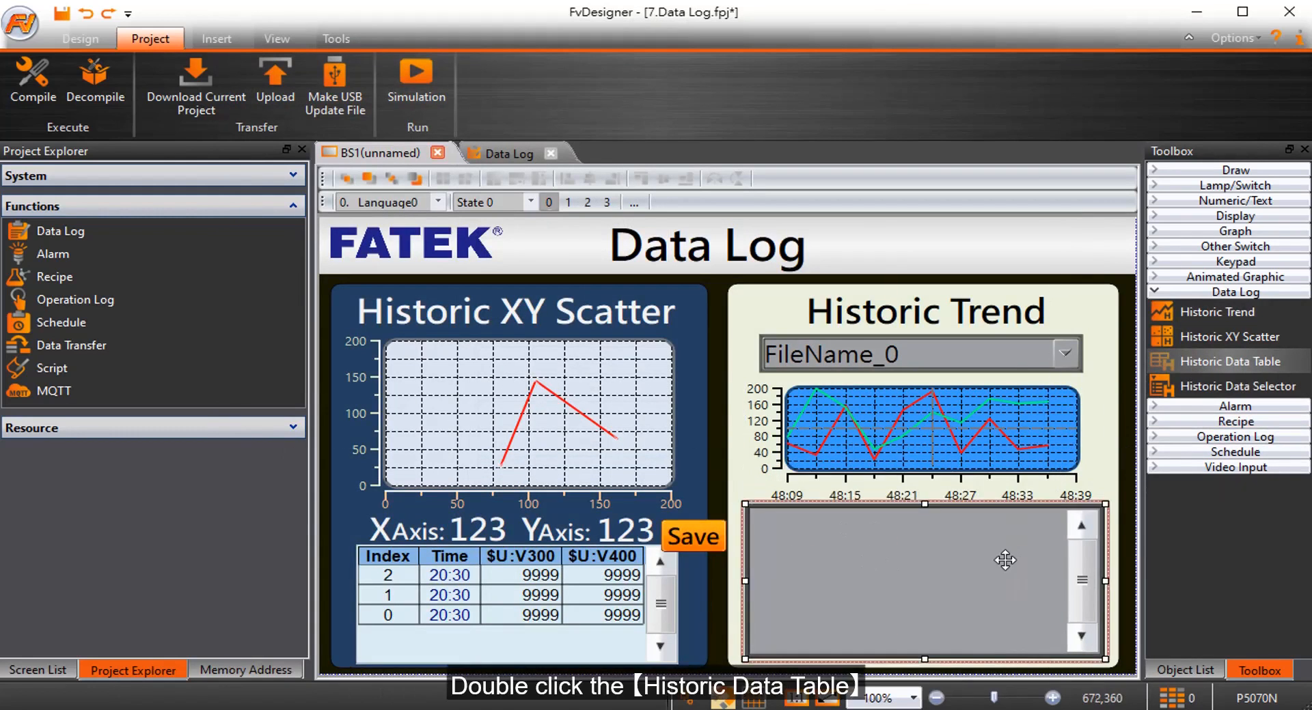
Configure the Historic Data Table with Data Log ID 1, source File and file address $U:V600
double_click(1005, 560)
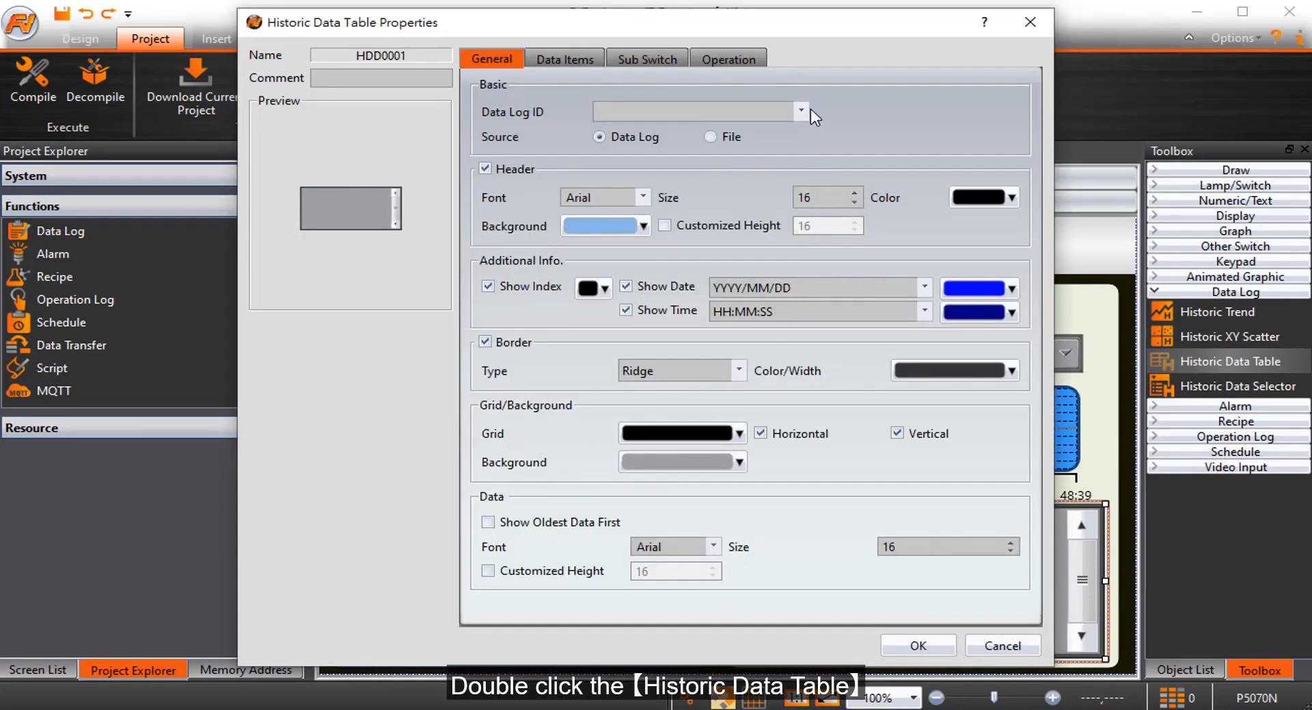
click(809, 110)
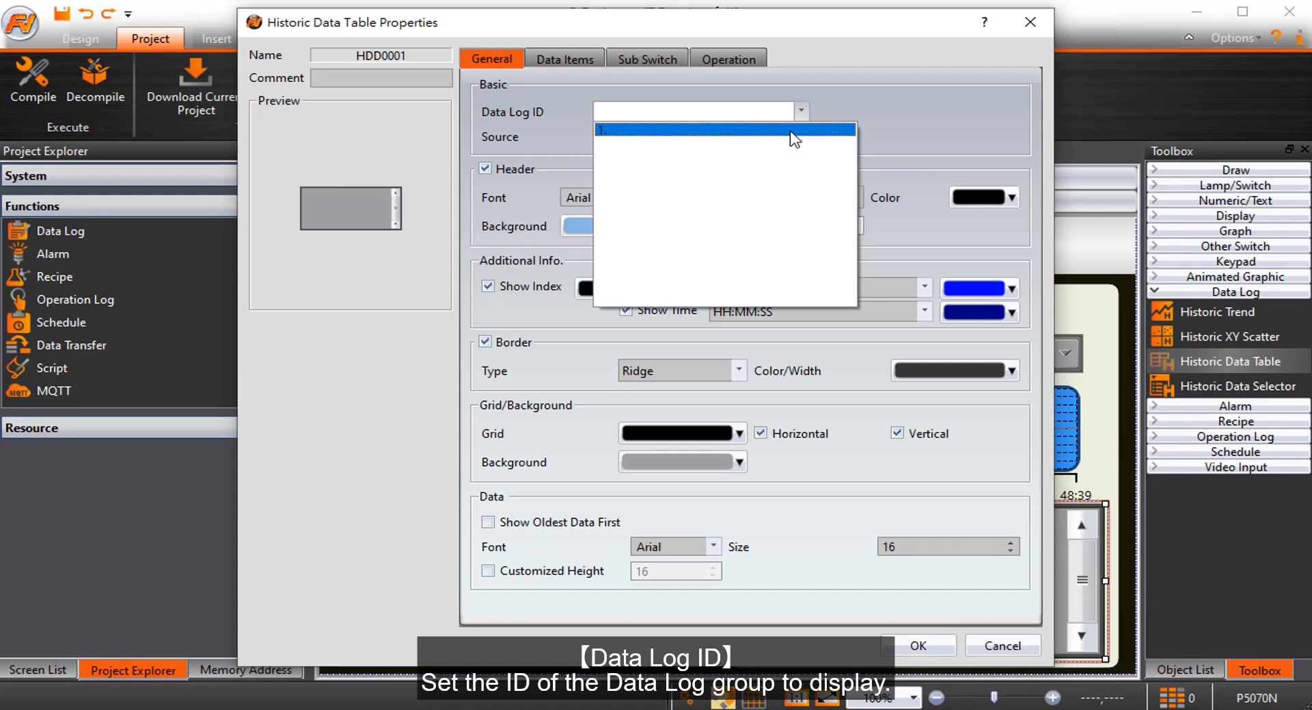
click(791, 132)
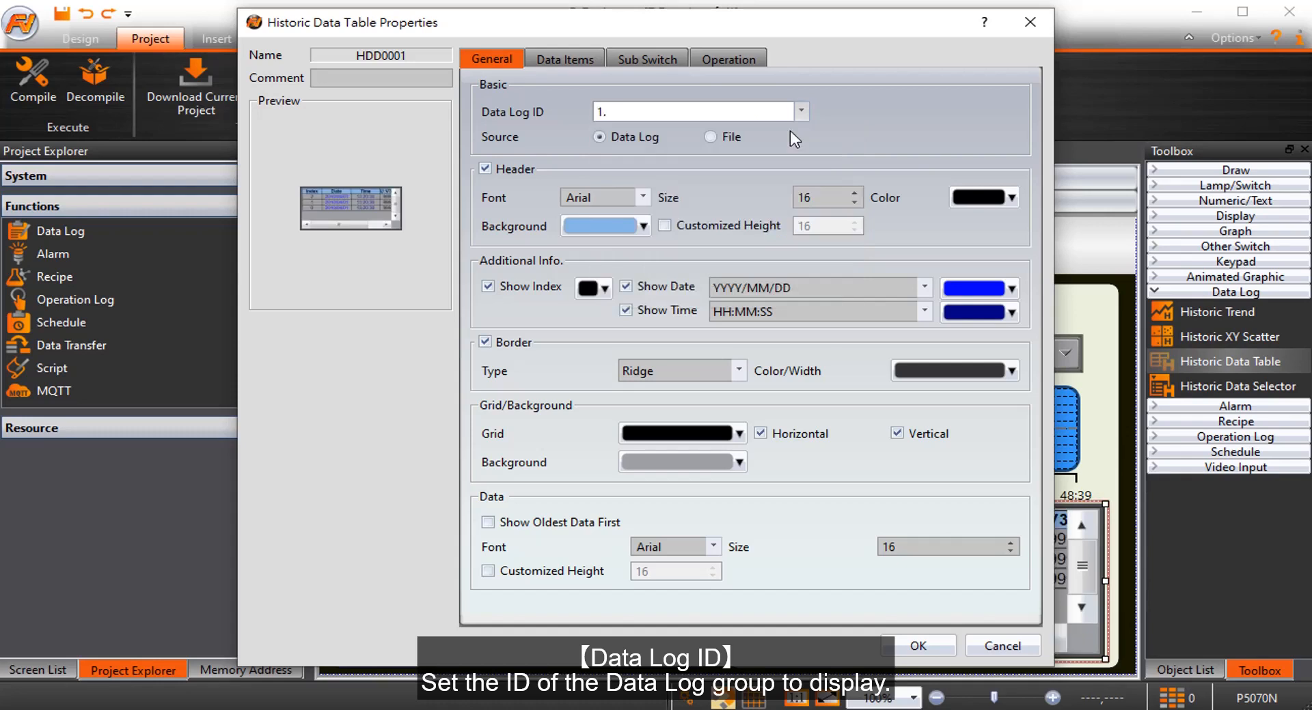
click(711, 139)
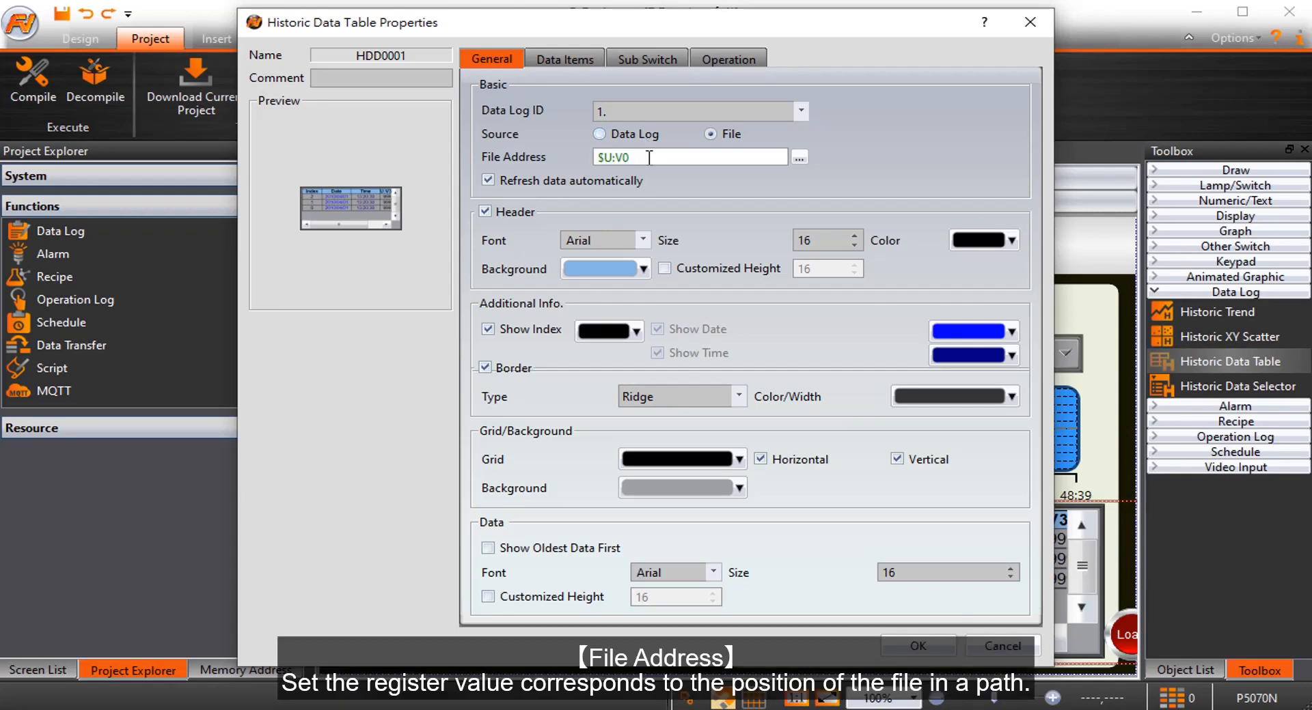
double_click(621, 156)
text(V600)
Go through the table's Auto Scroll, Save, Load and Search sub switches, turn Load off, and accept the properties
click(646, 59)
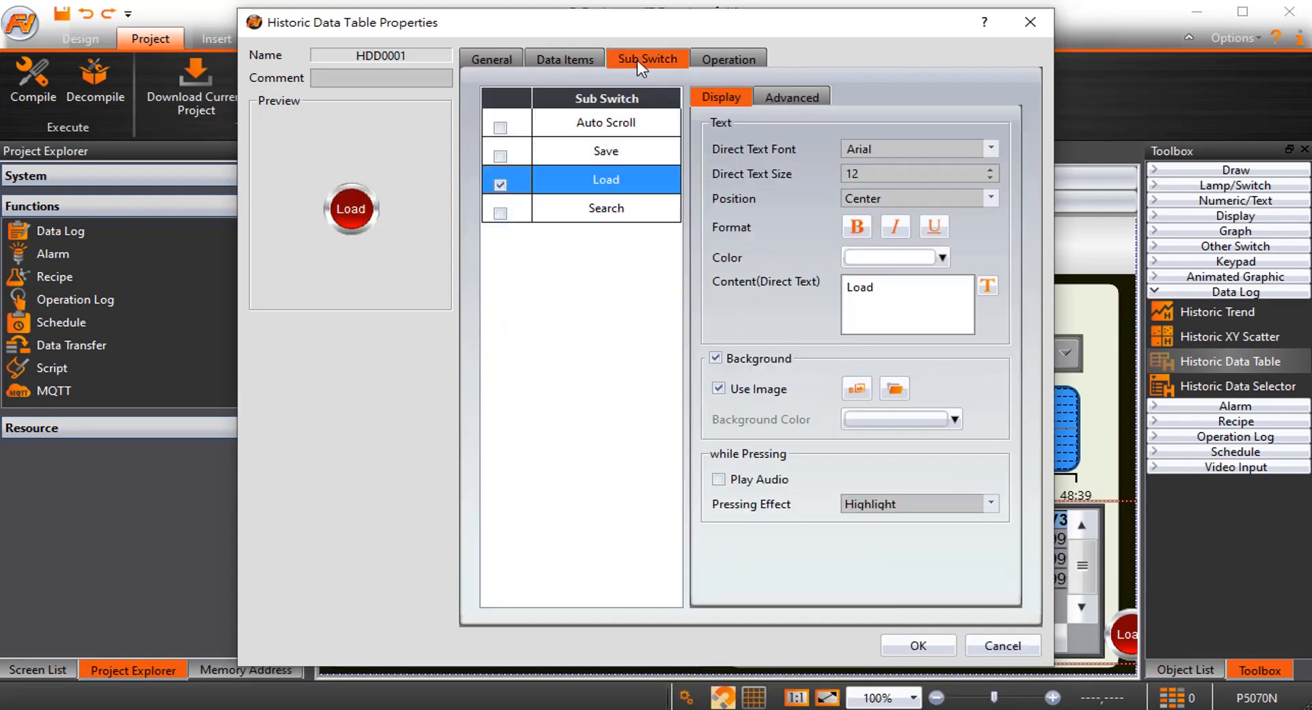
click(500, 127)
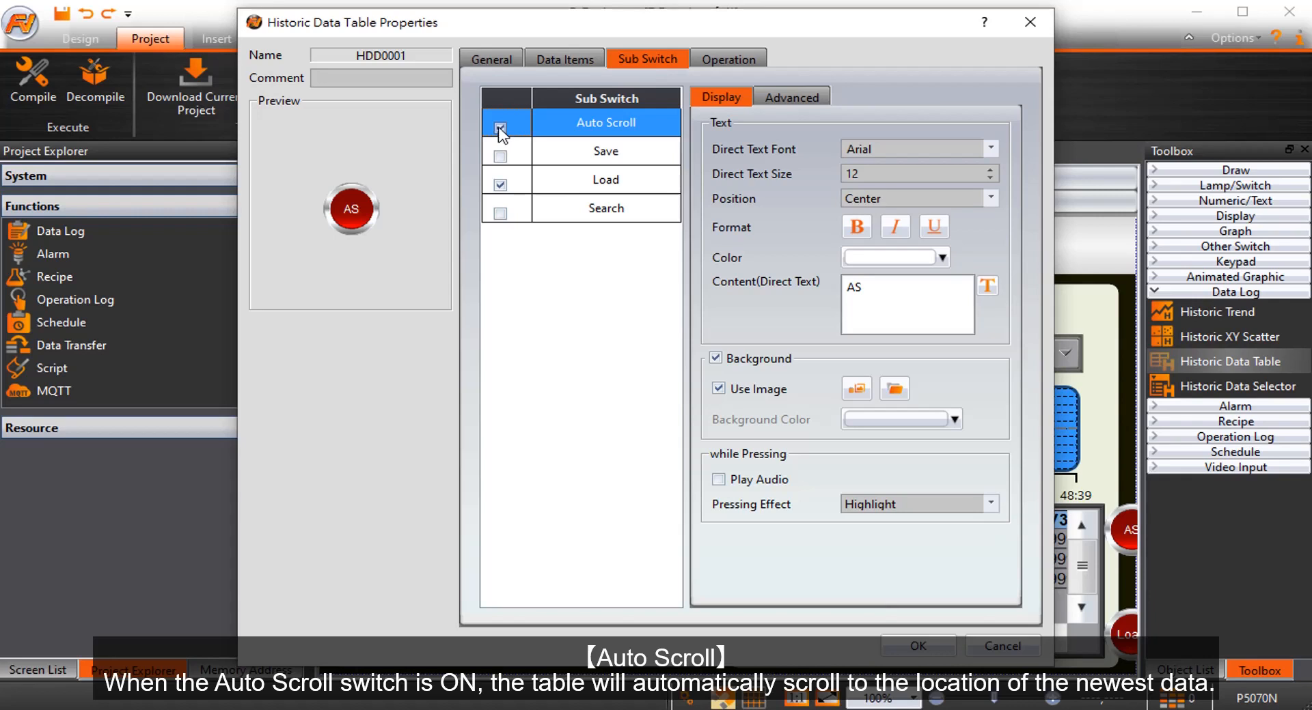
click(500, 128)
click(500, 156)
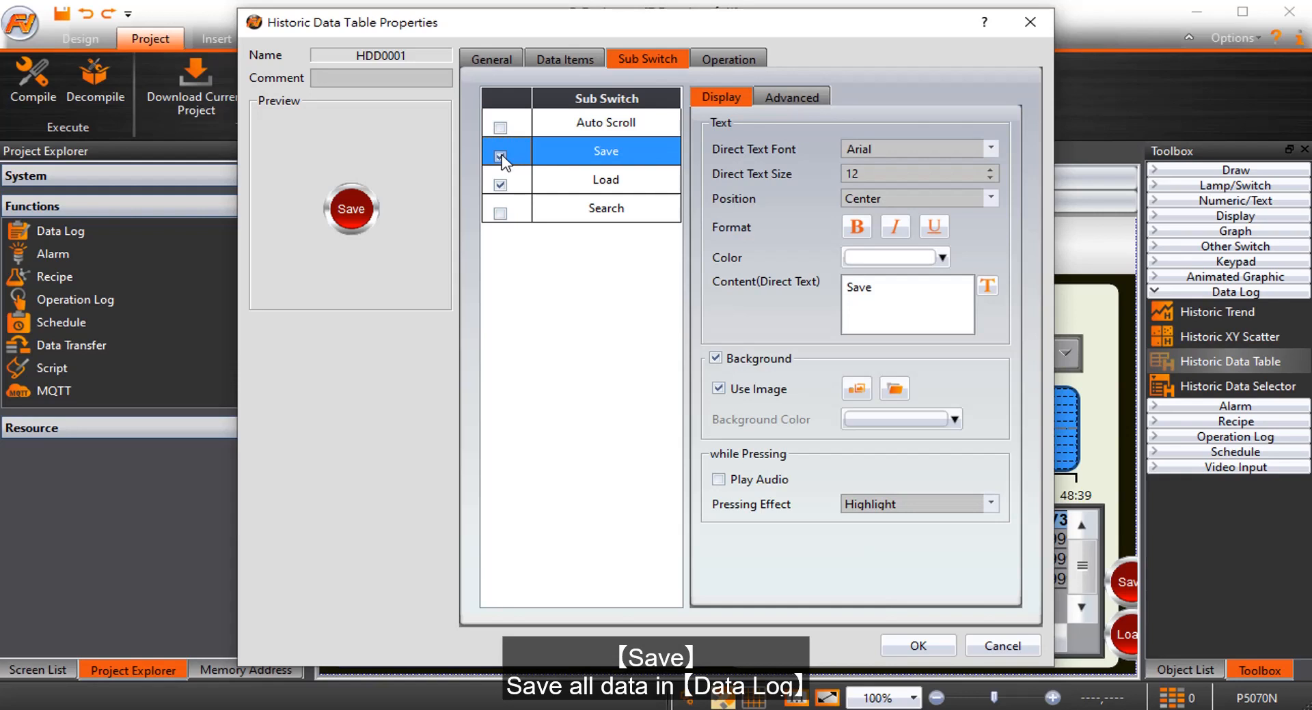
click(501, 156)
click(500, 185)
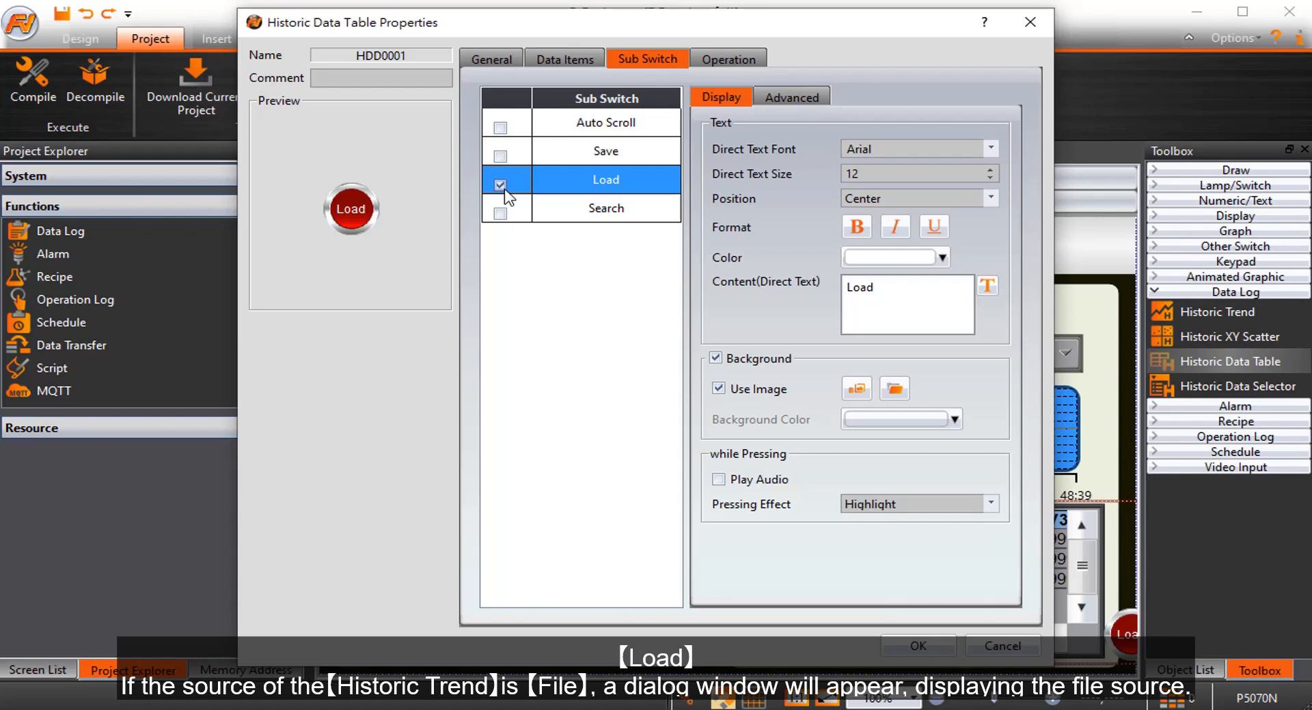
click(500, 185)
click(500, 214)
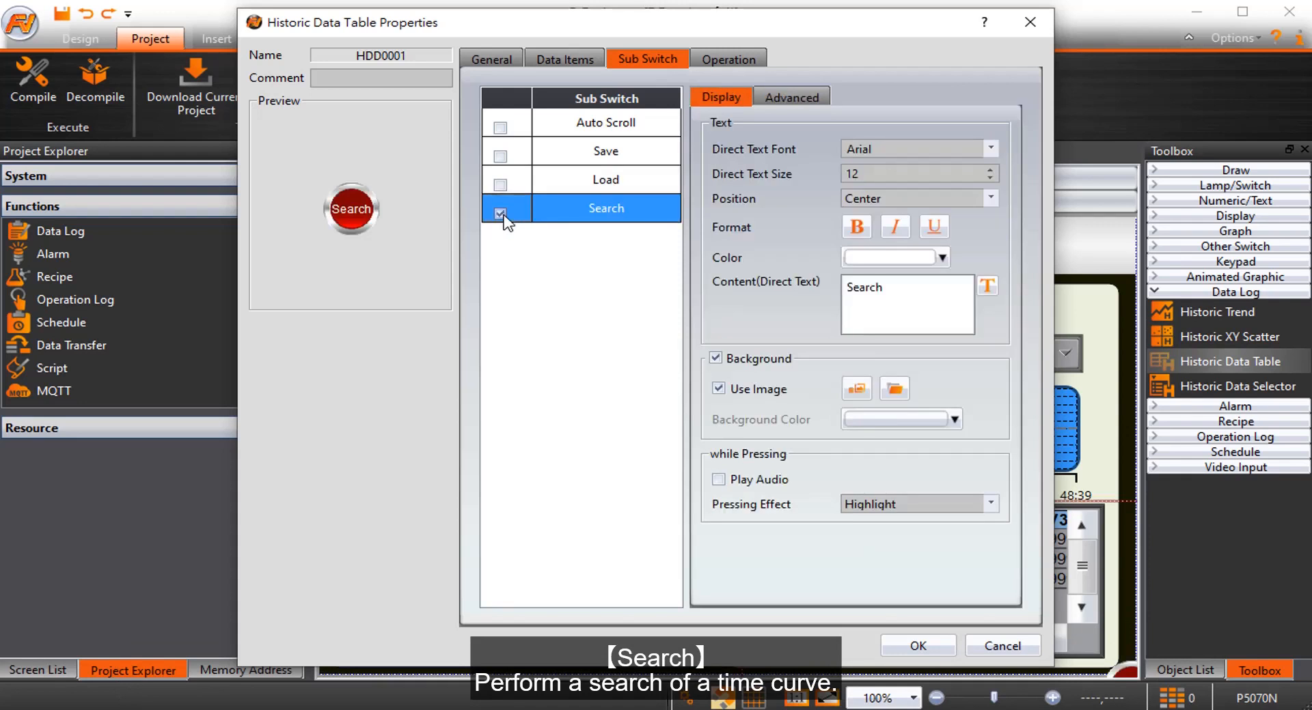
click(916, 645)
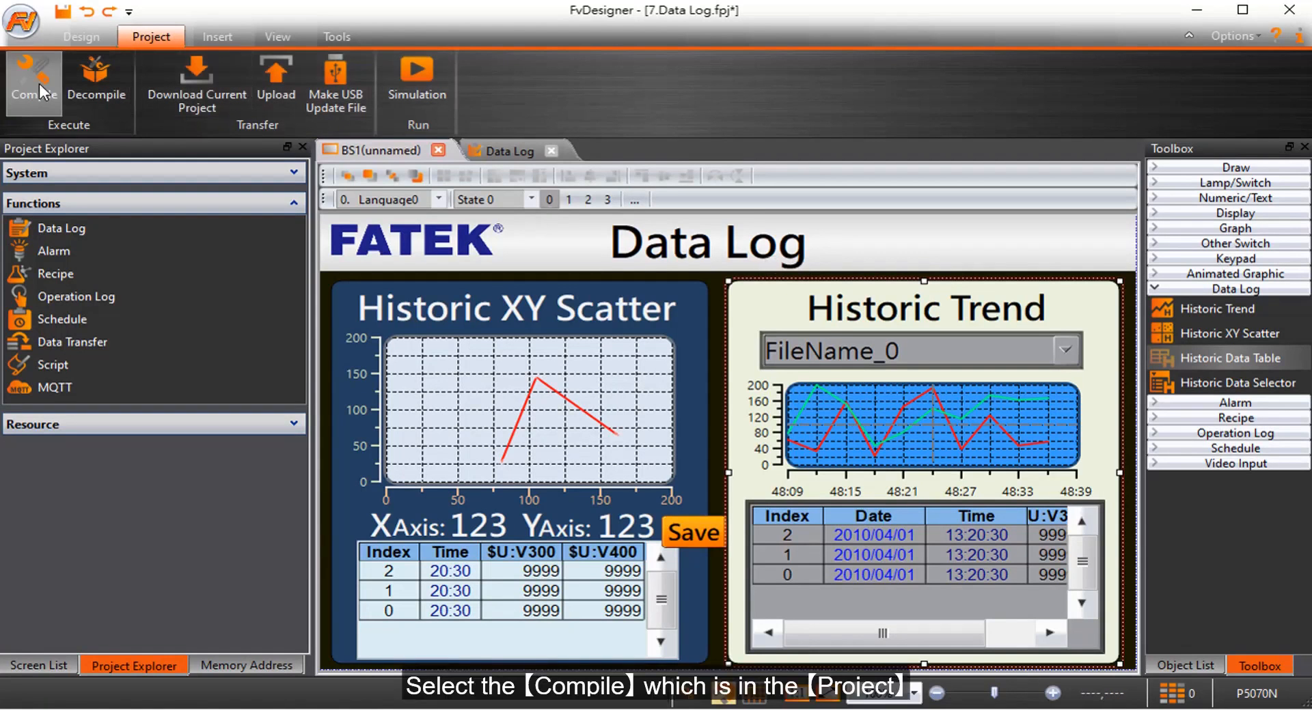
Compile the project, saving its changes
click(39, 83)
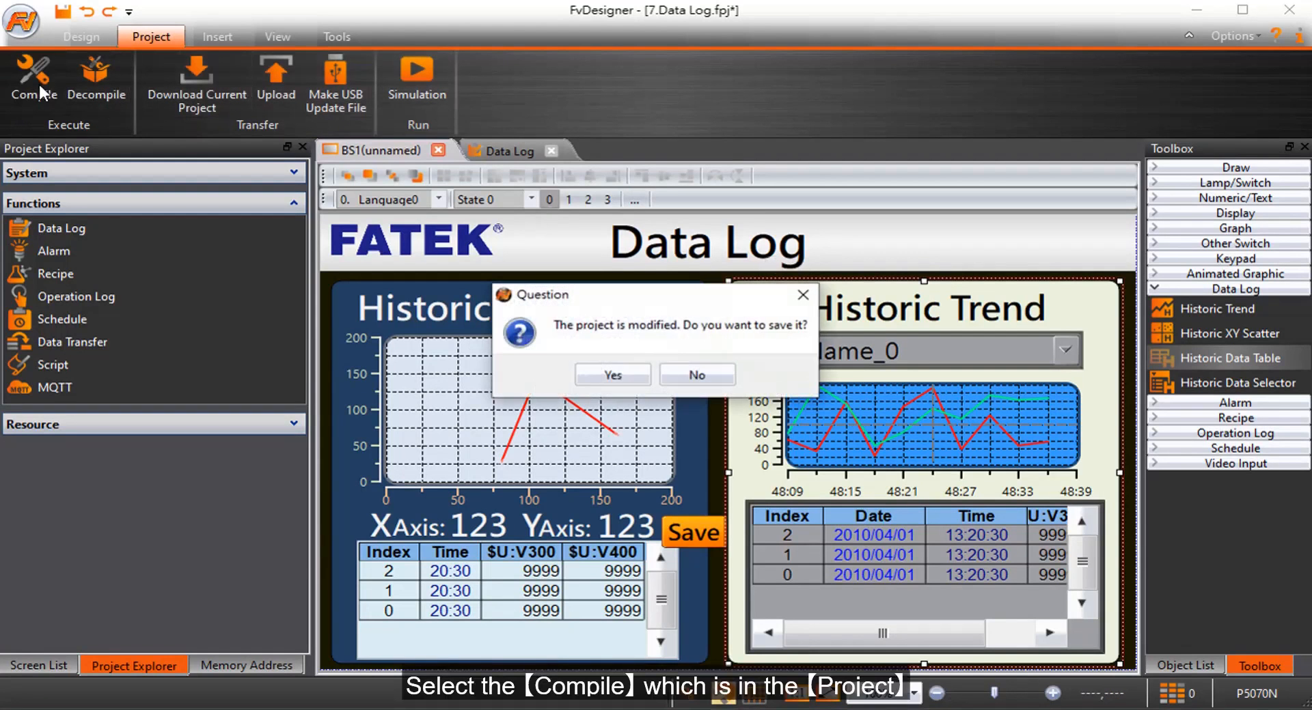
click(623, 384)
click(899, 625)
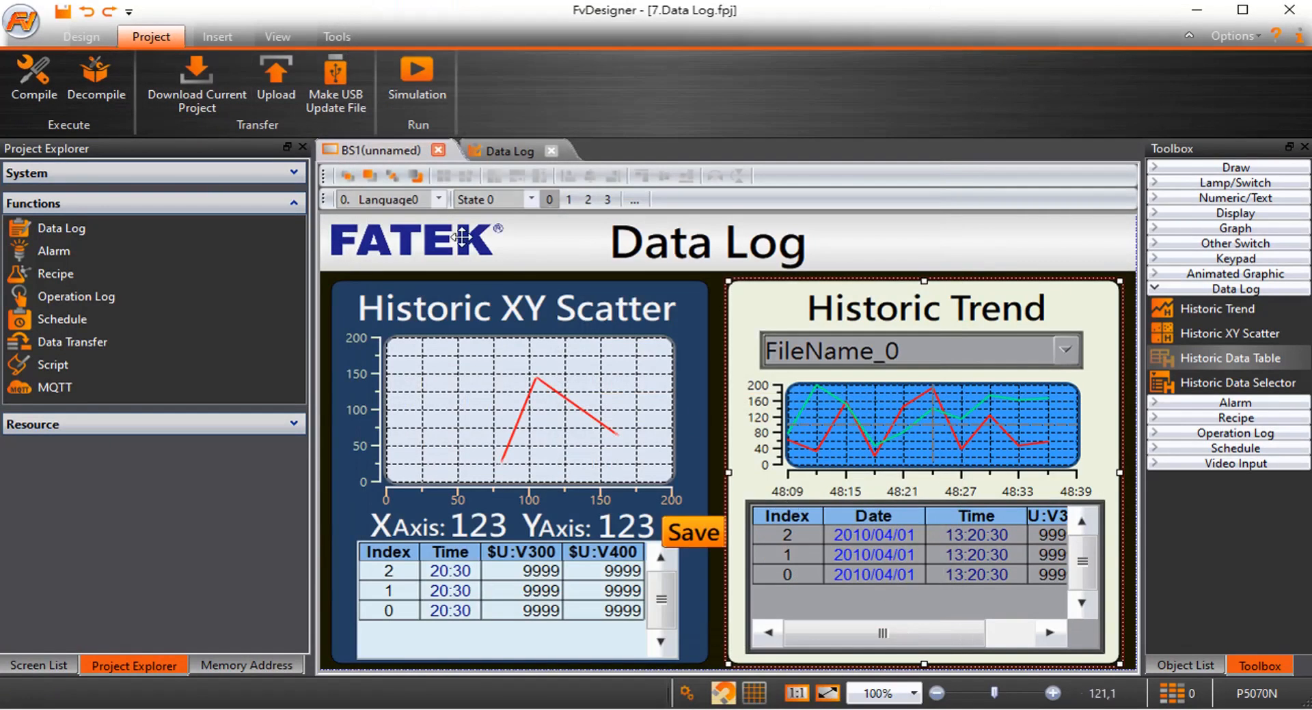
Open the simulation window for the compiled project
click(417, 85)
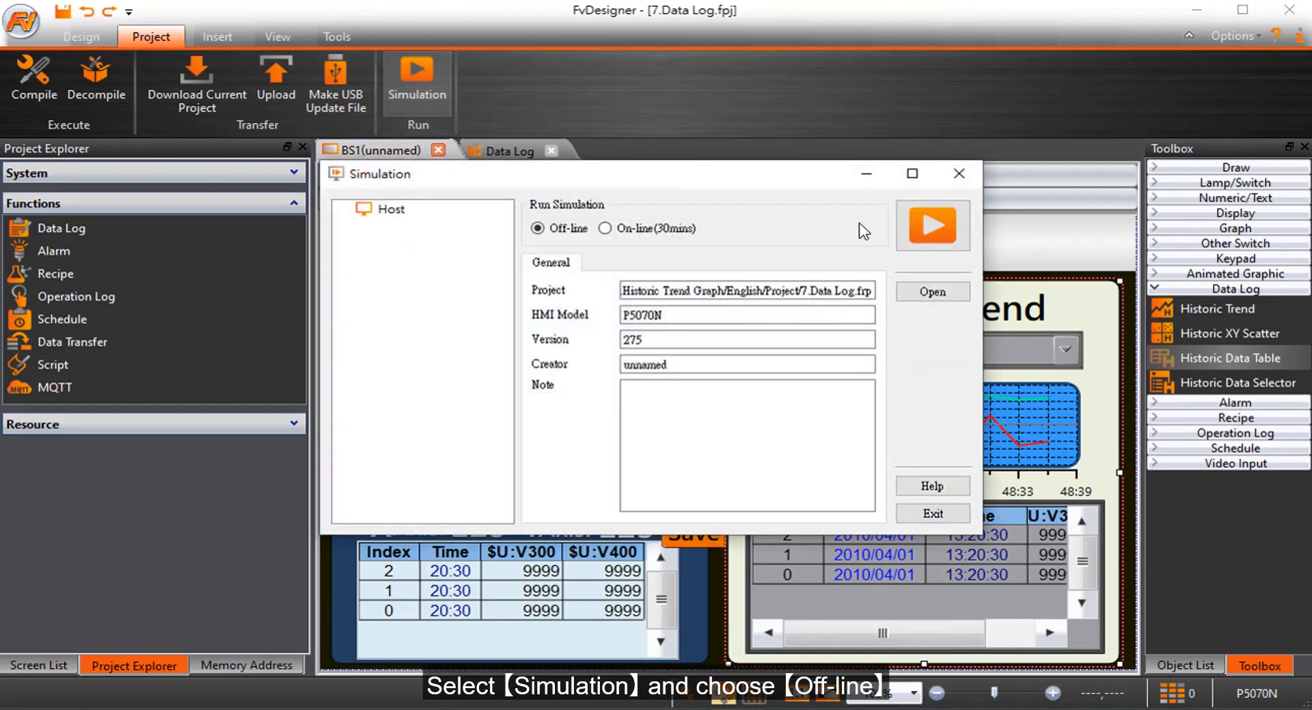